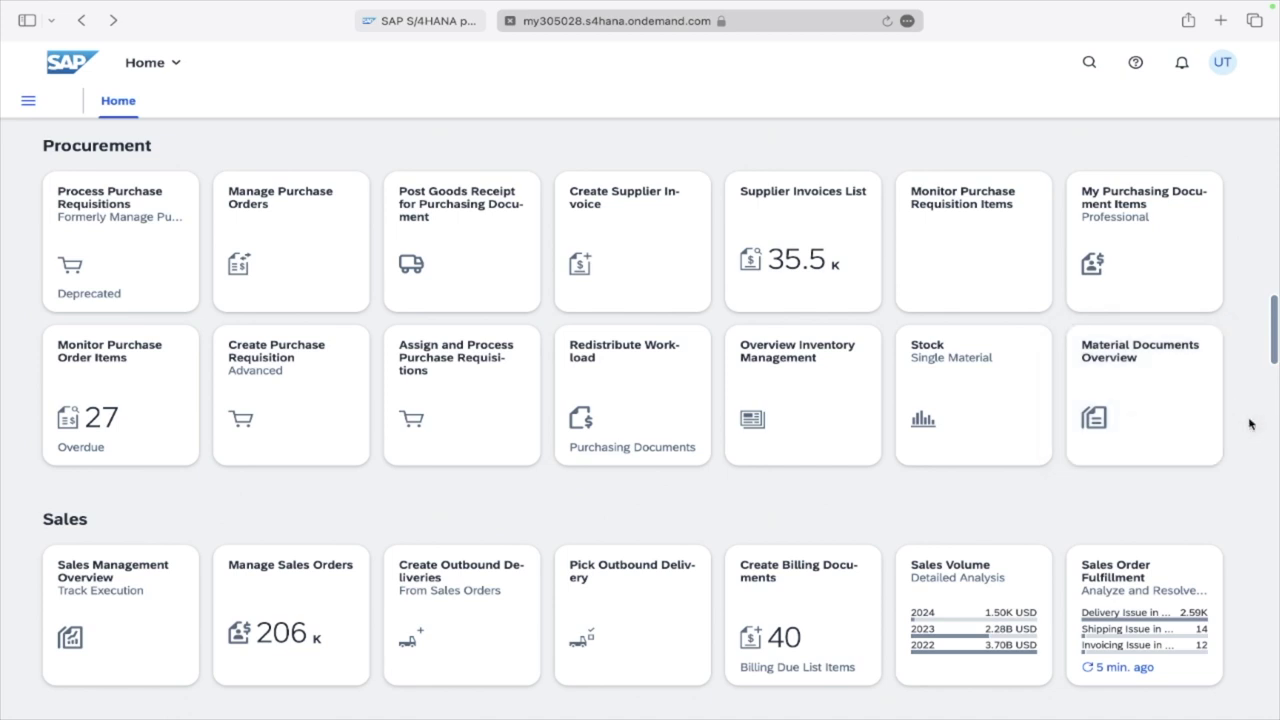
Step: Launch Monitor Purchase Requisition Items, then collapse and re-expand its filter header
click(969, 252)
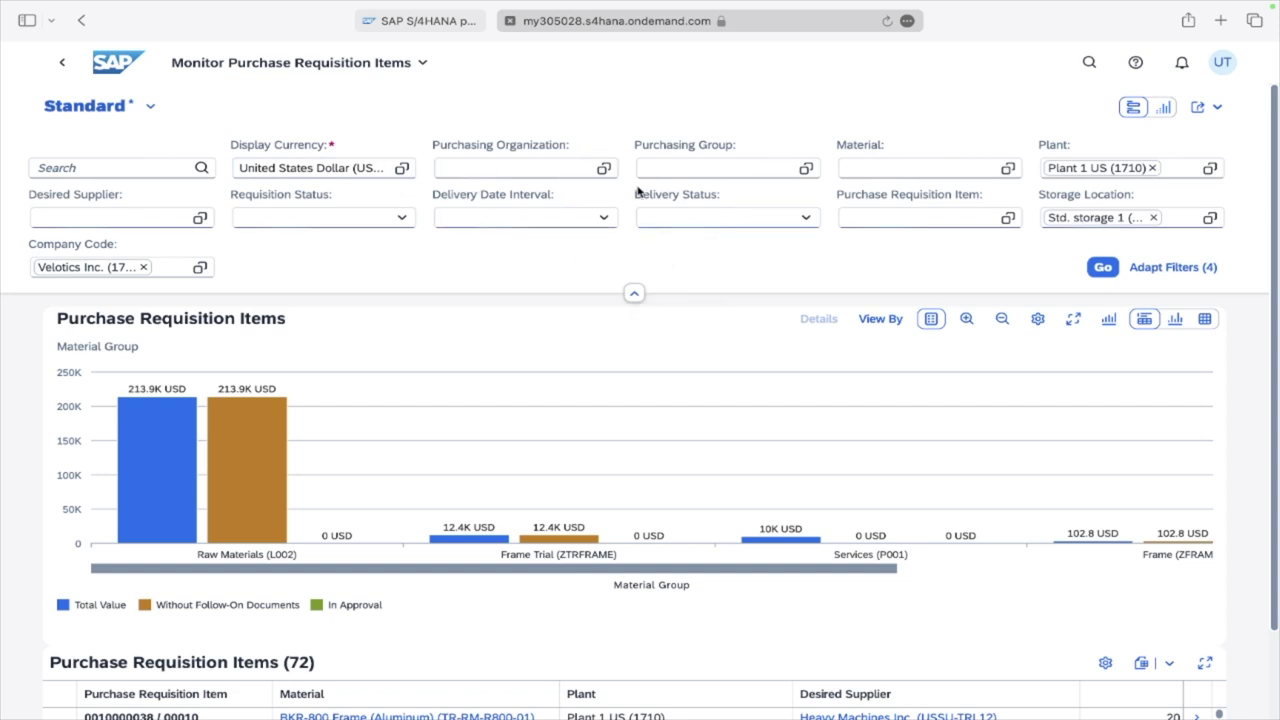
click(635, 295)
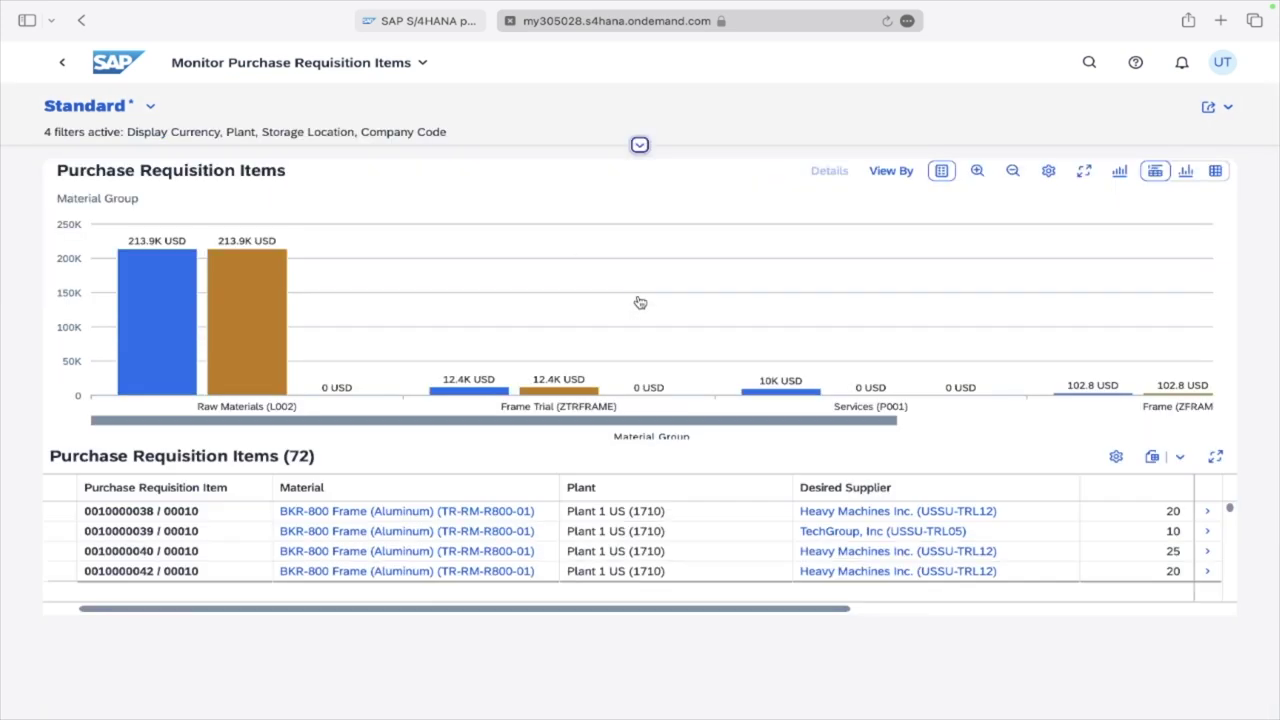
click(639, 145)
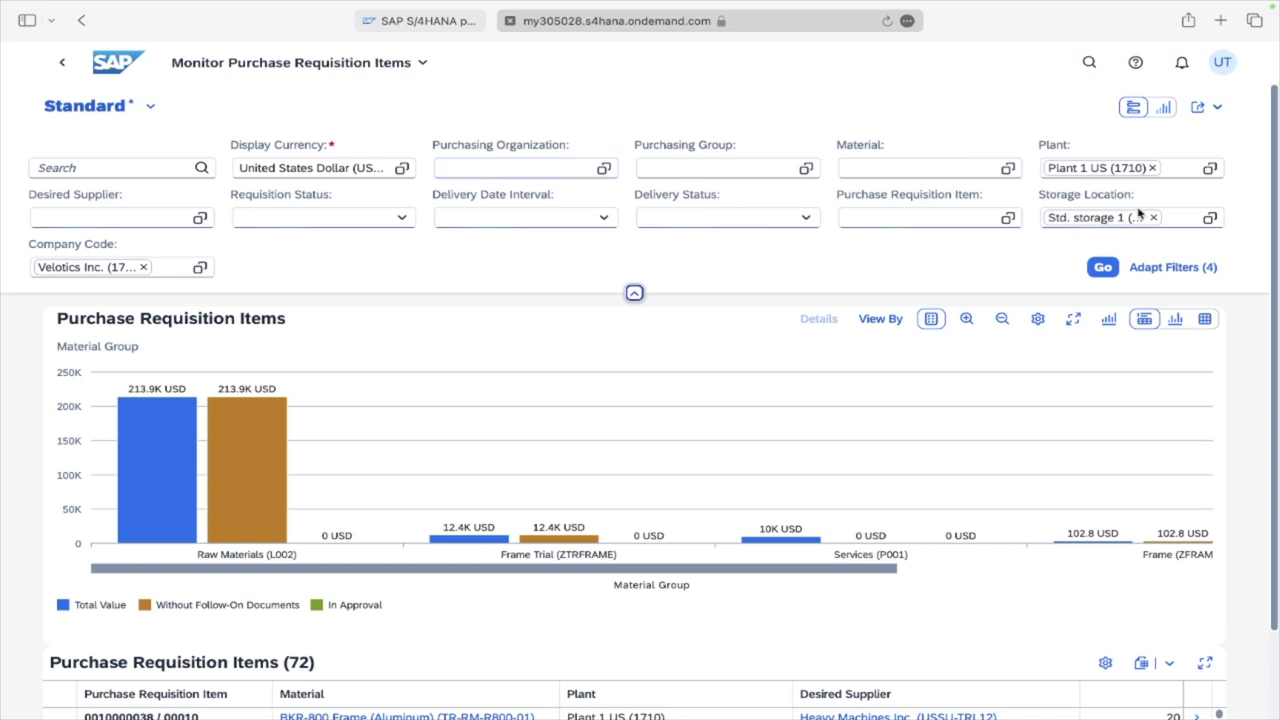
Step: Check the Plant and Storage Location value helps without changes, then bring up Adapt Filters
click(1210, 168)
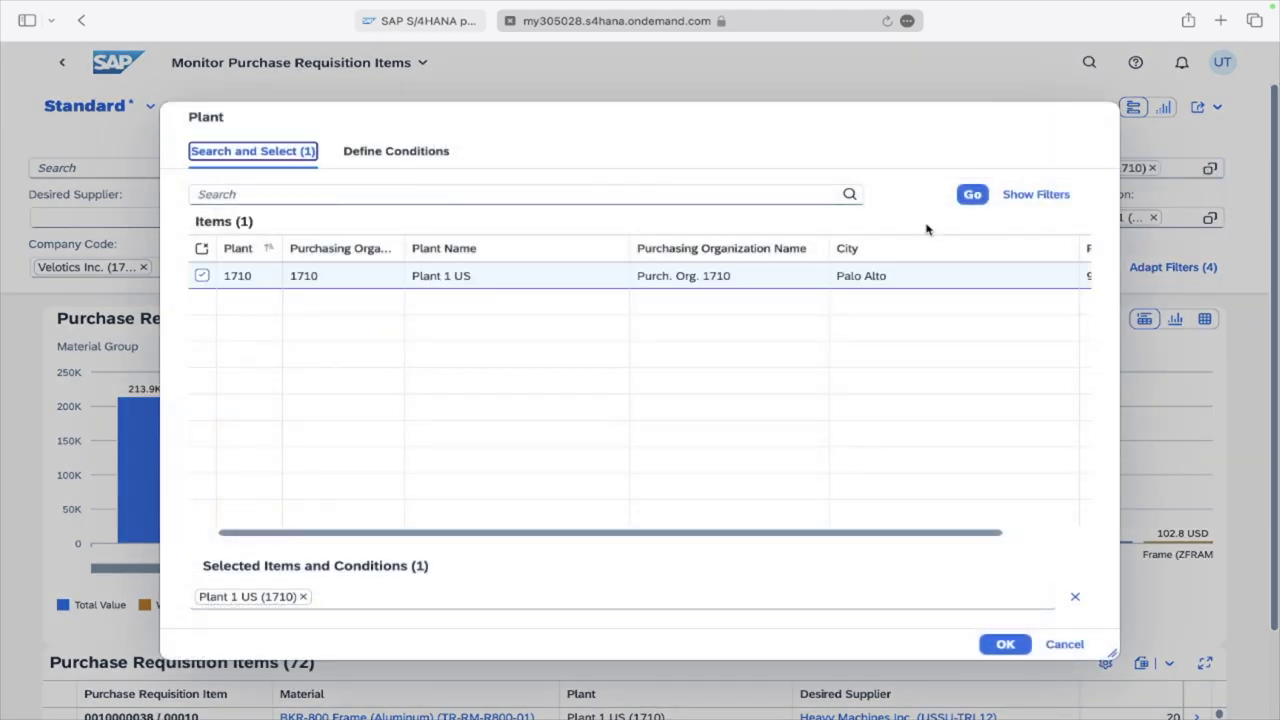
click(1062, 644)
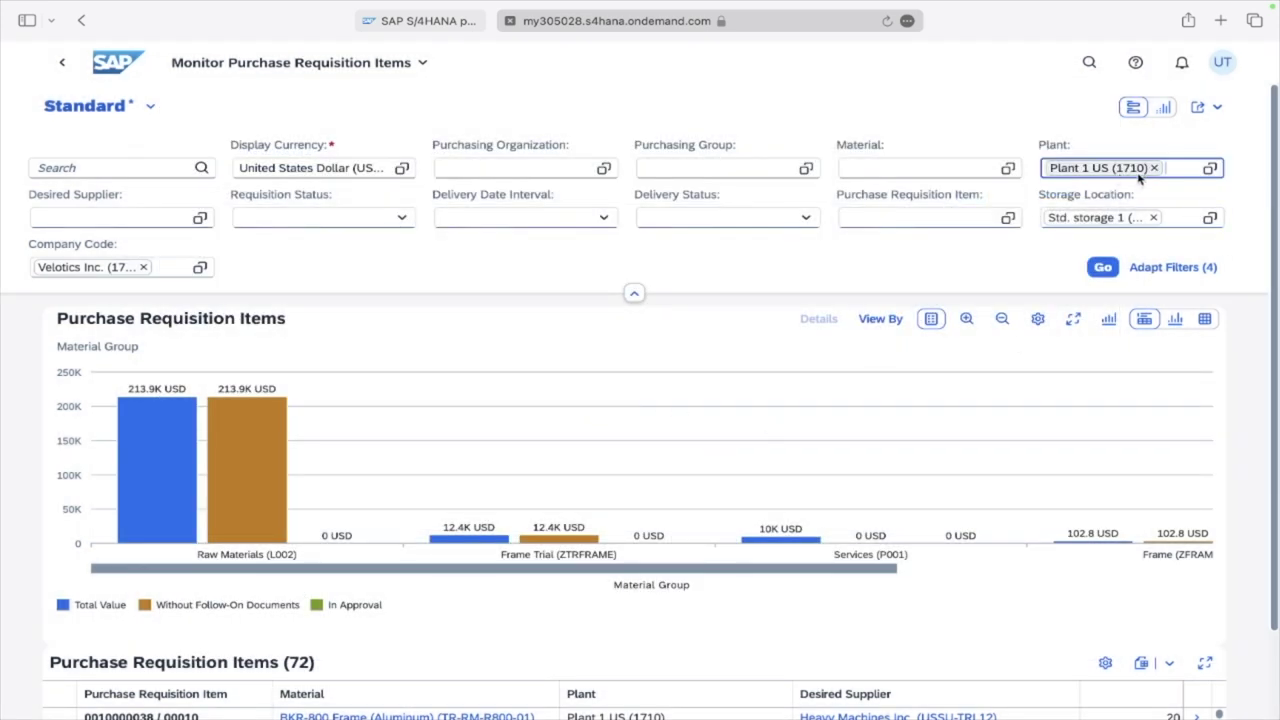
click(1210, 217)
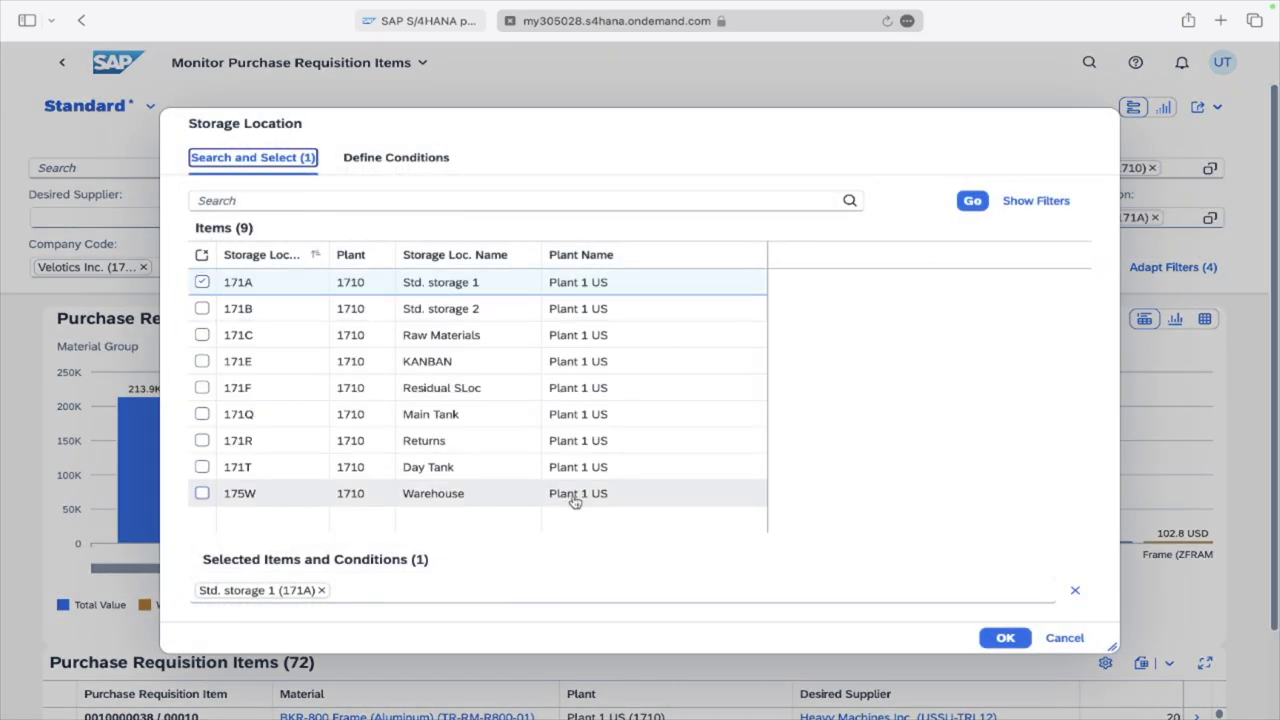
click(1063, 642)
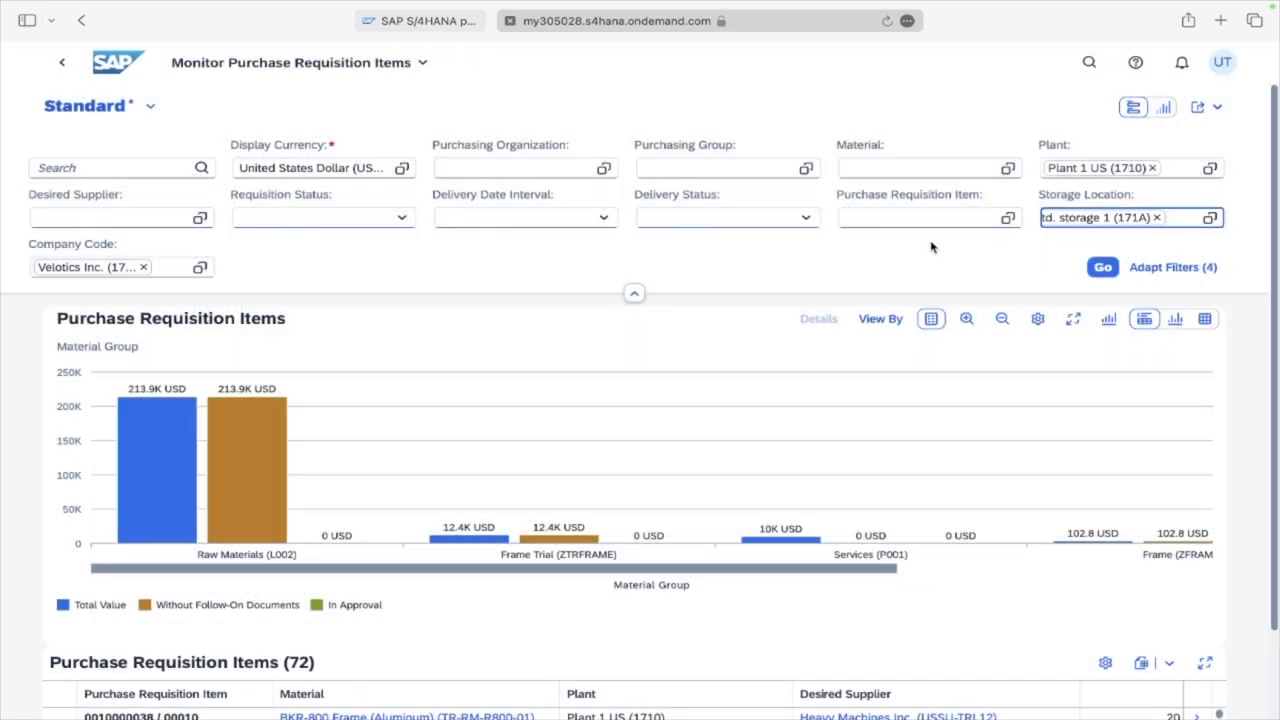
click(1165, 276)
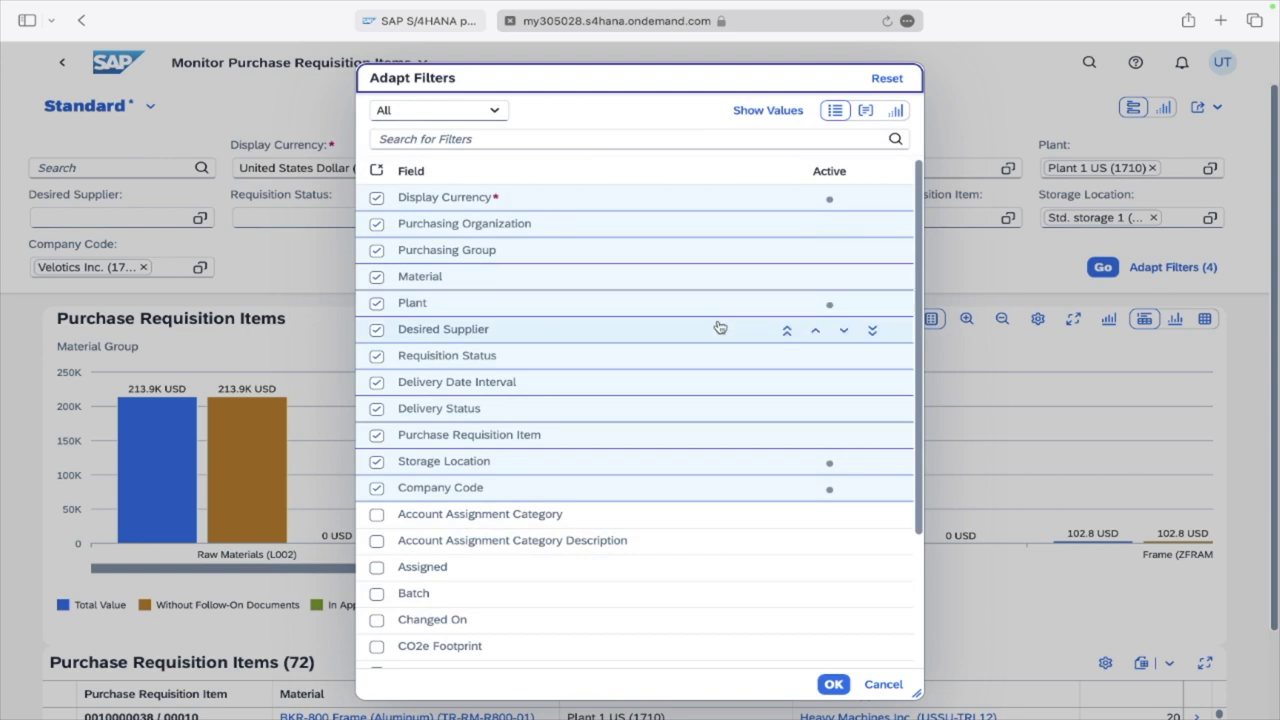
Step: Check Account Assignment Category in Adapt Filters and confirm with OK
scroll(719, 327, down, 10)
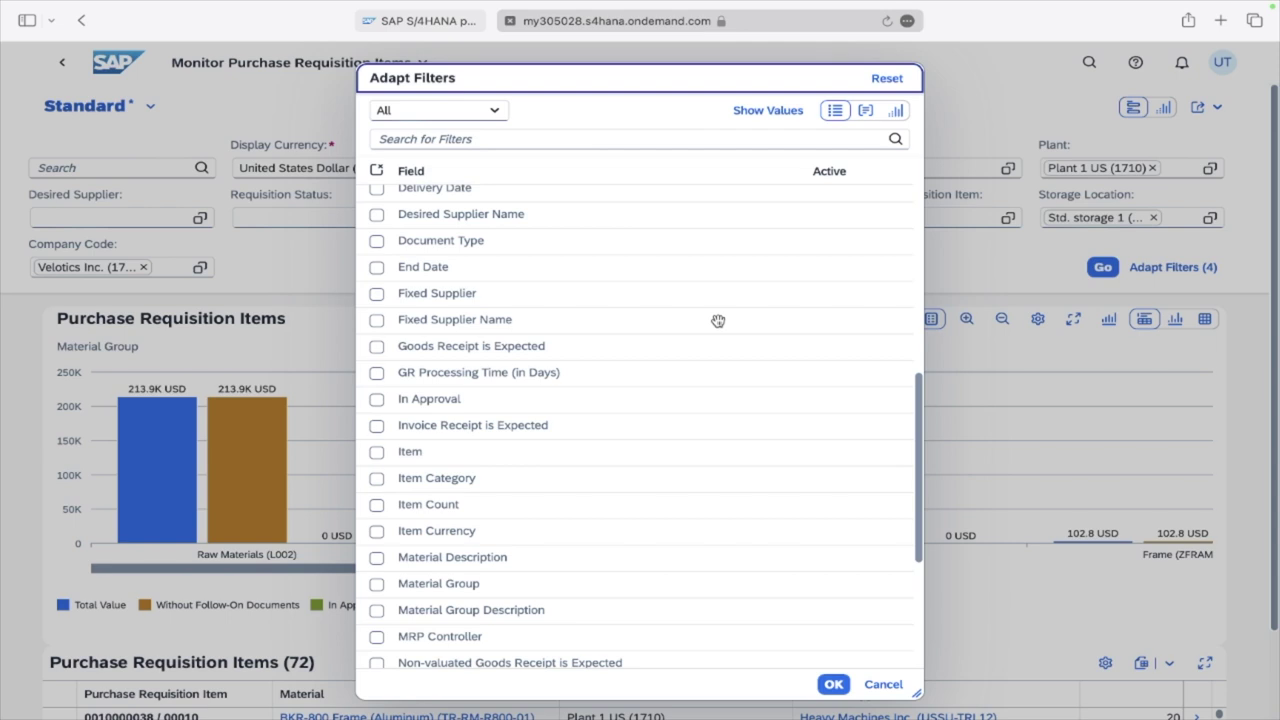
scroll(718, 321, down, 2)
scroll(718, 321, up, 6)
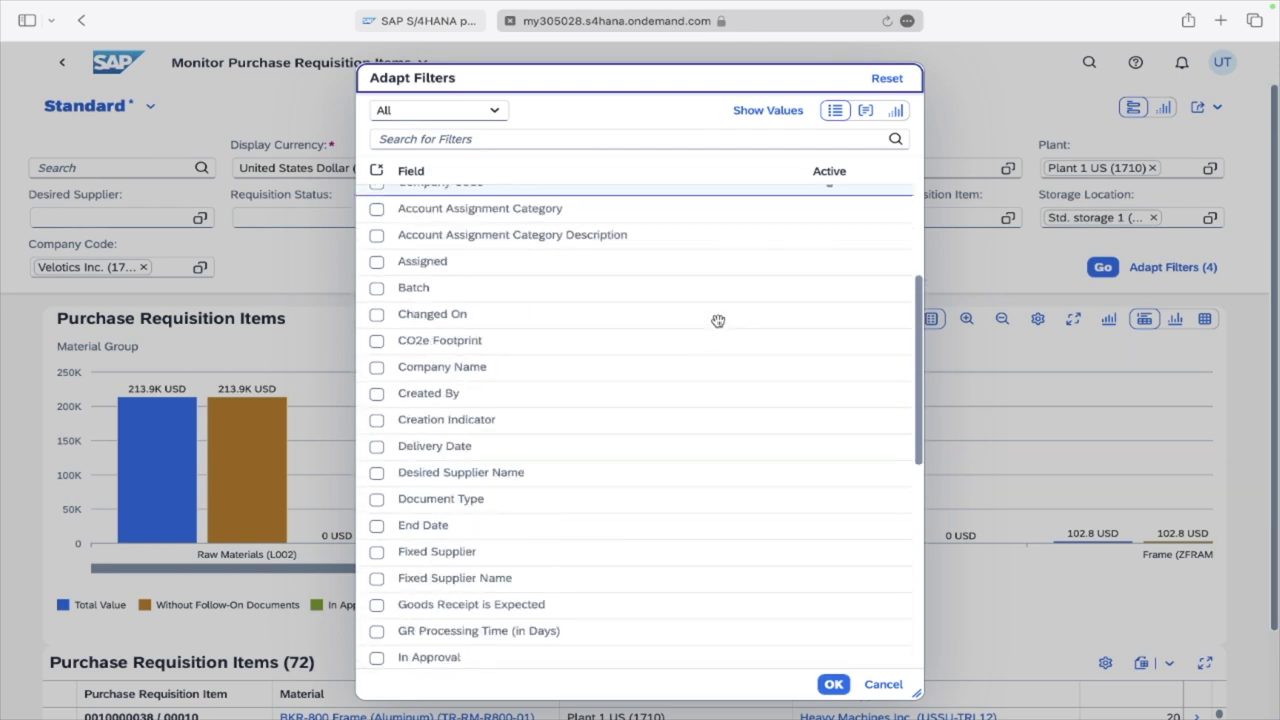
scroll(718, 321, up, 2)
click(377, 292)
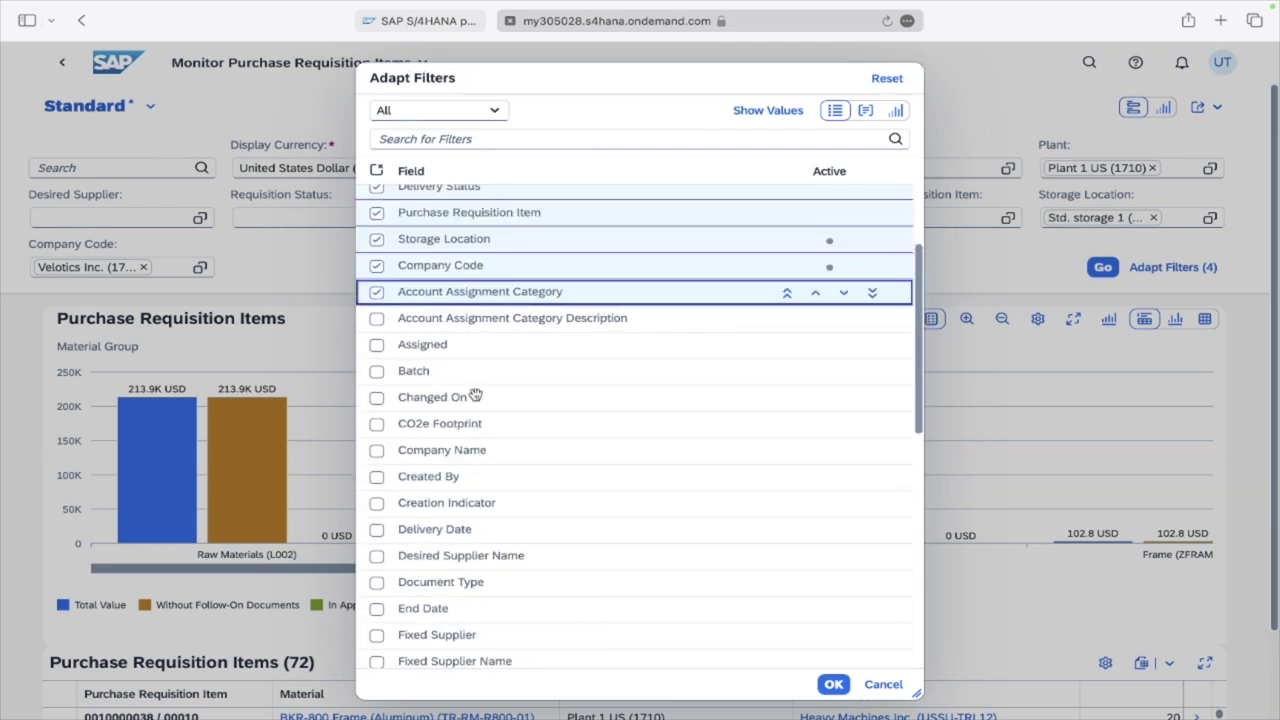
click(833, 684)
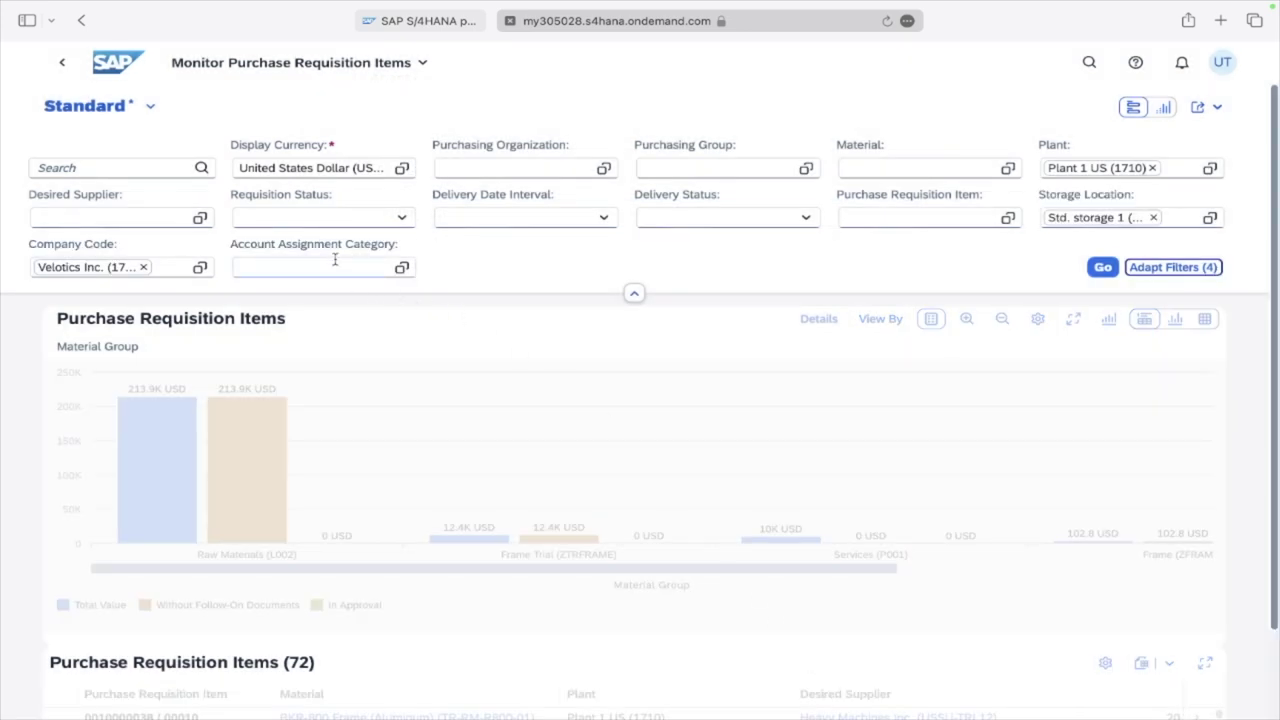
Step: Reopen Adapt Filters, browse the field list, and cancel without changes
click(1199, 268)
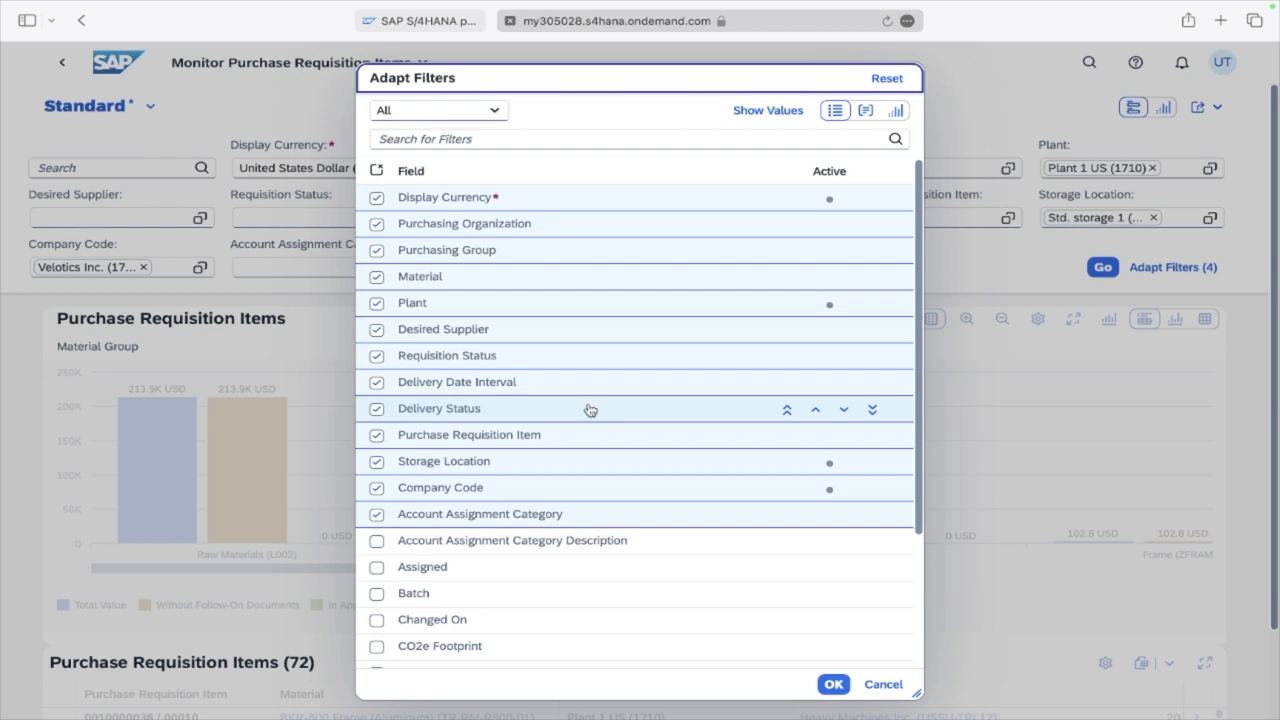
scroll(590, 410, down, 2)
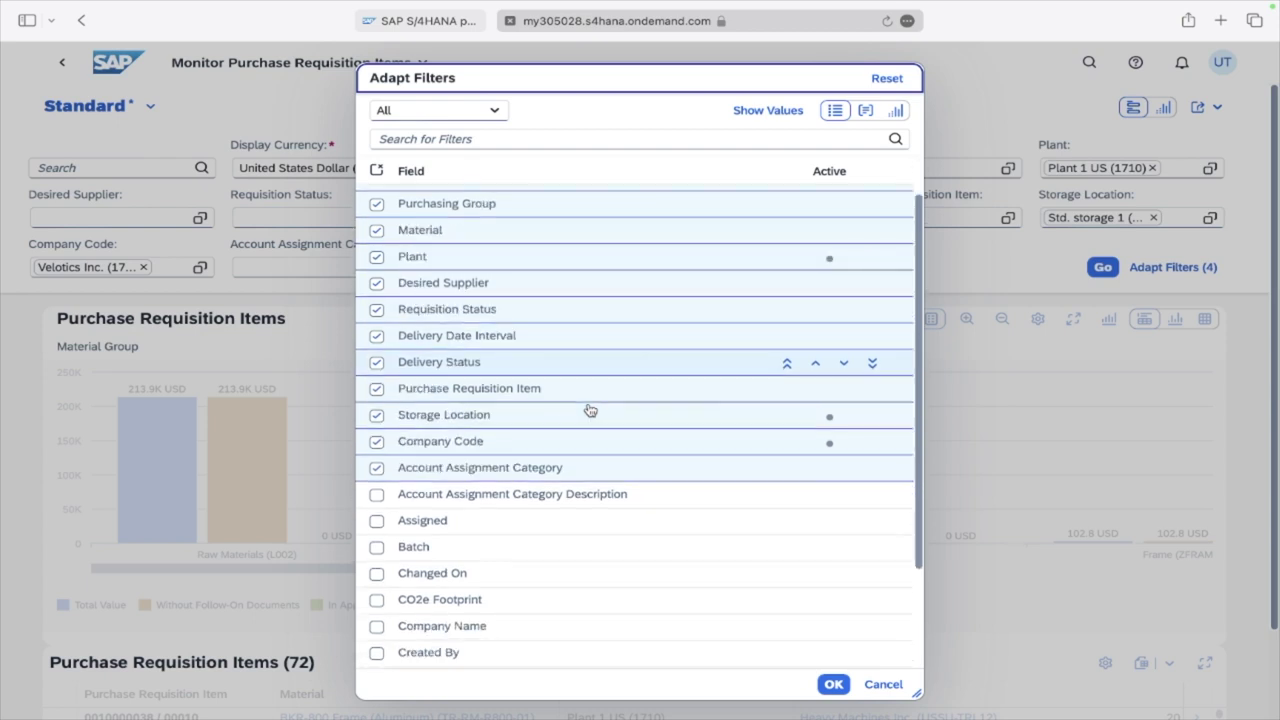
click(884, 686)
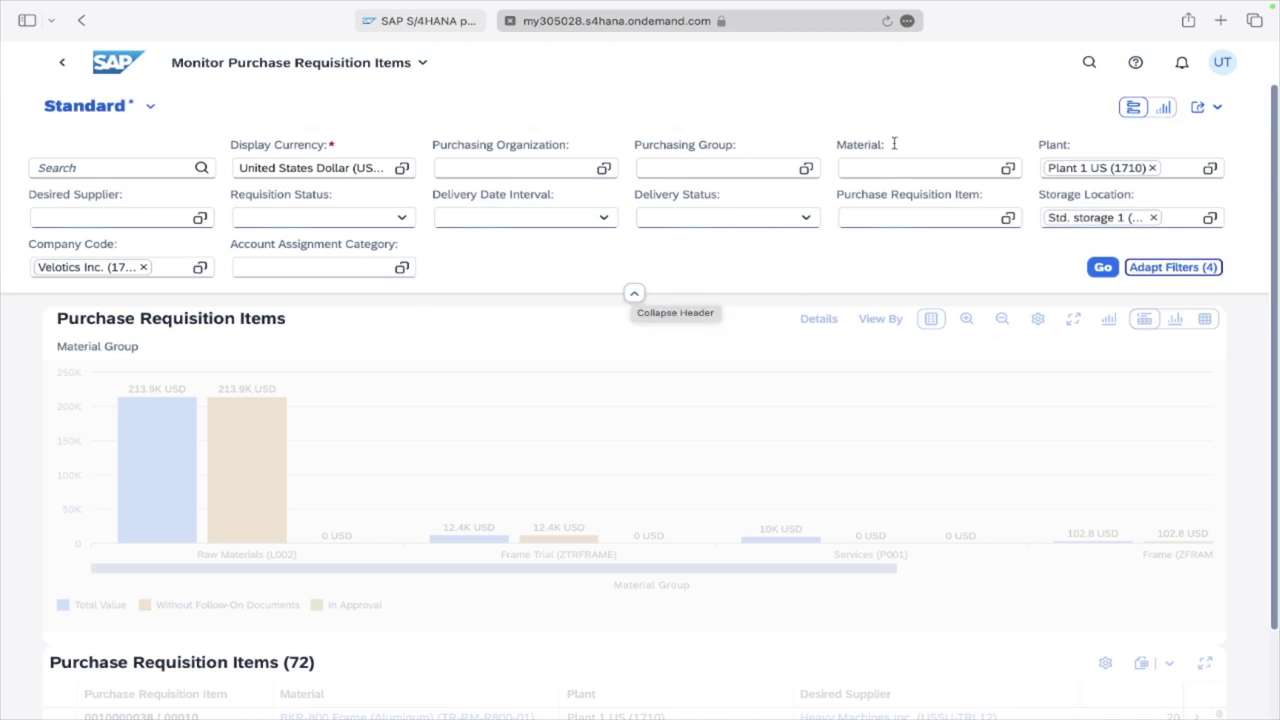
Step: Toggle between Visual and Compact filter views, end in Compact, and collapse the filter header
click(1162, 107)
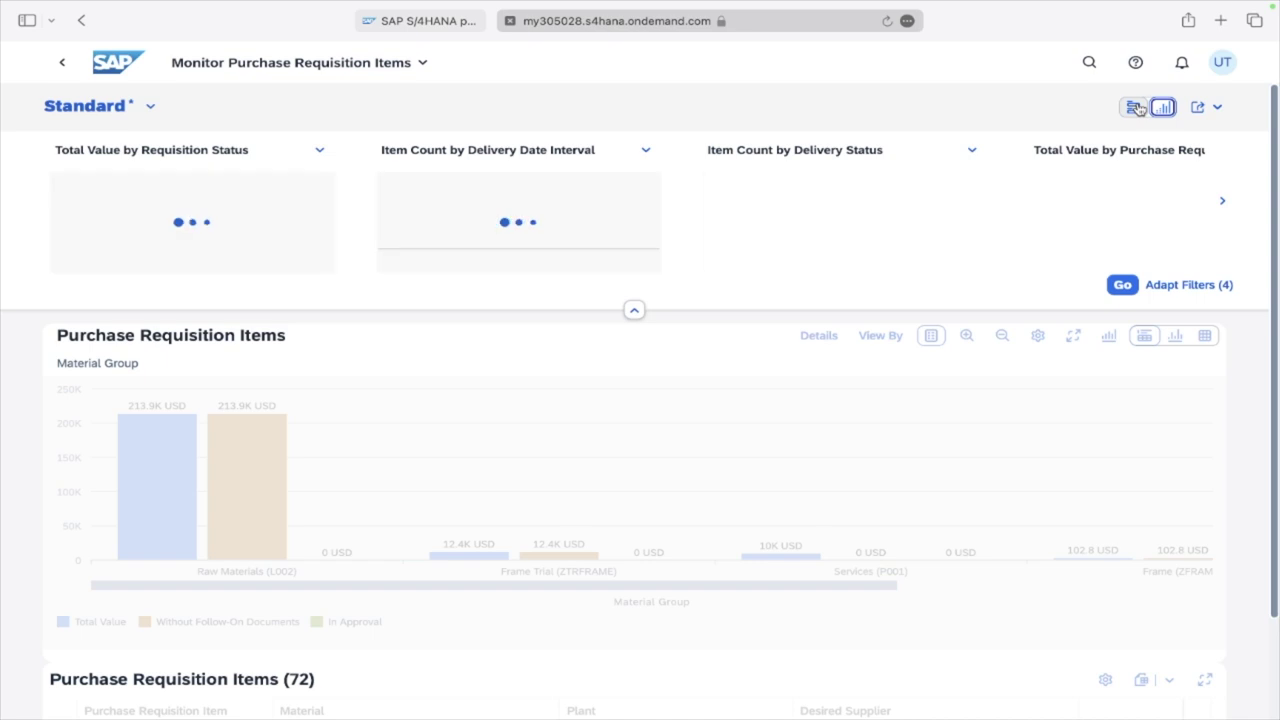
click(1141, 109)
click(1163, 108)
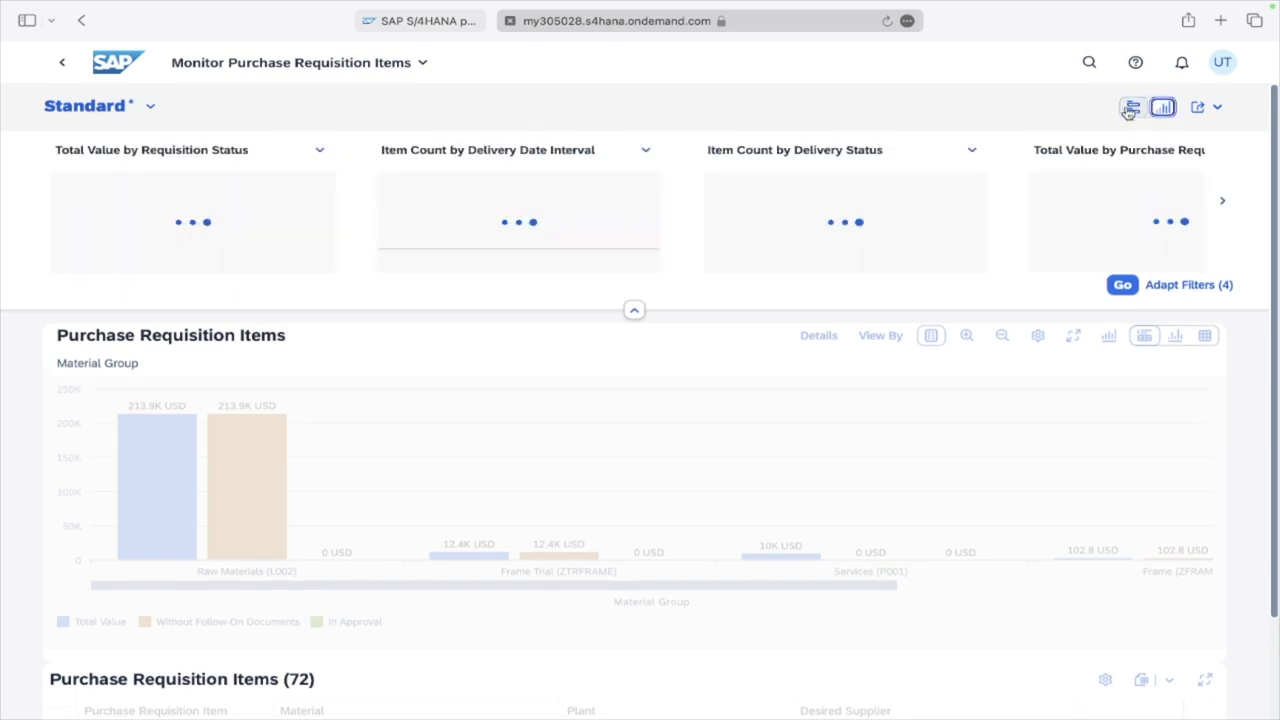
click(1130, 110)
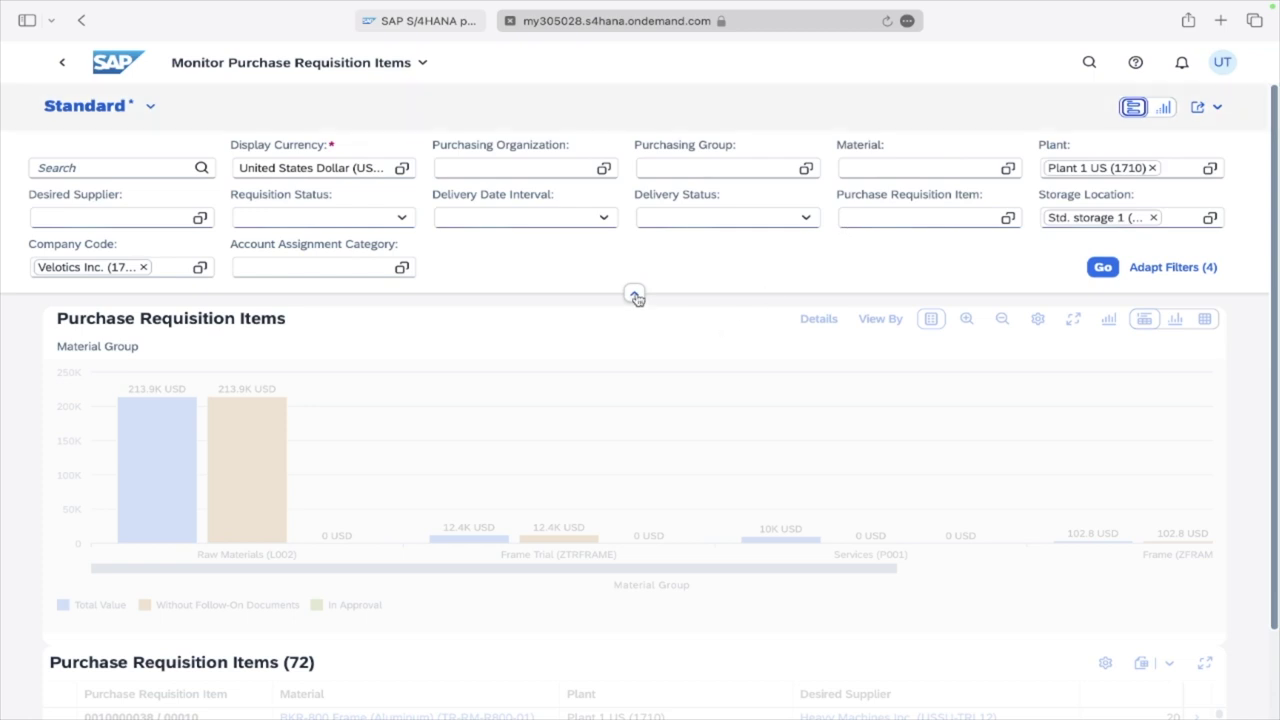
click(634, 294)
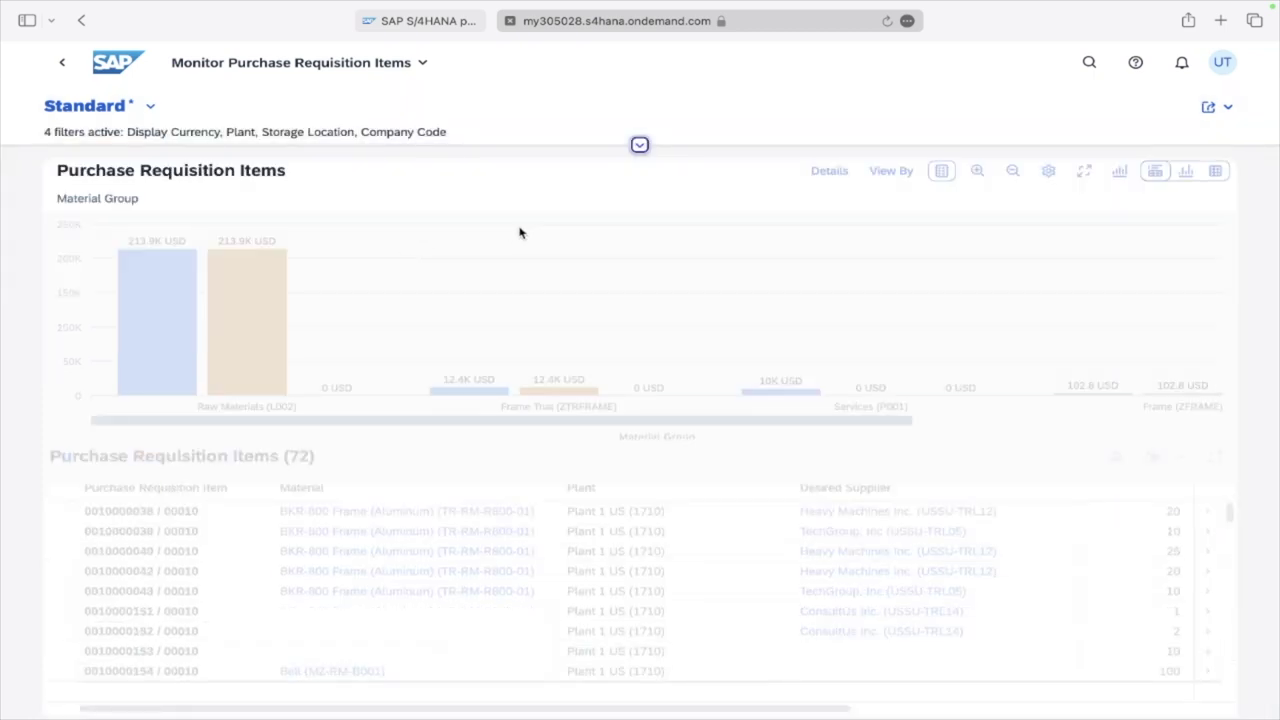
Step: Refresh results with Go, try table-only and chart-only views, then show chart and table together
click(640, 146)
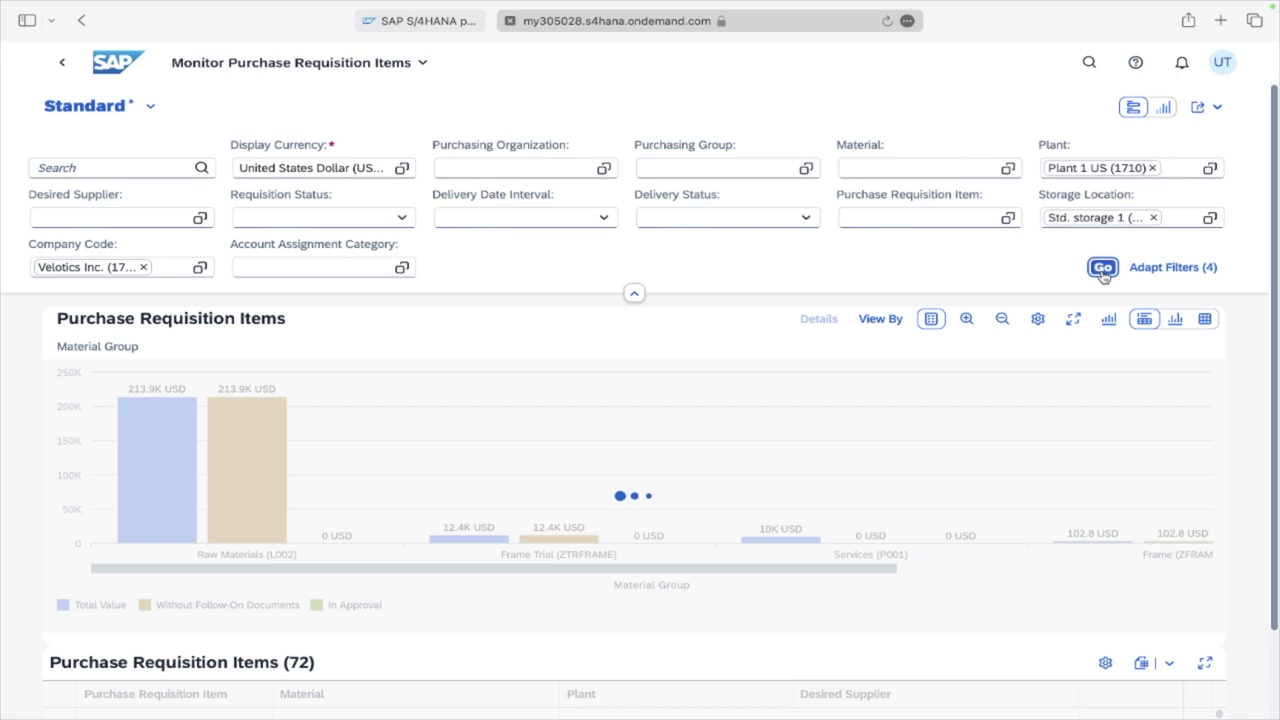
click(633, 295)
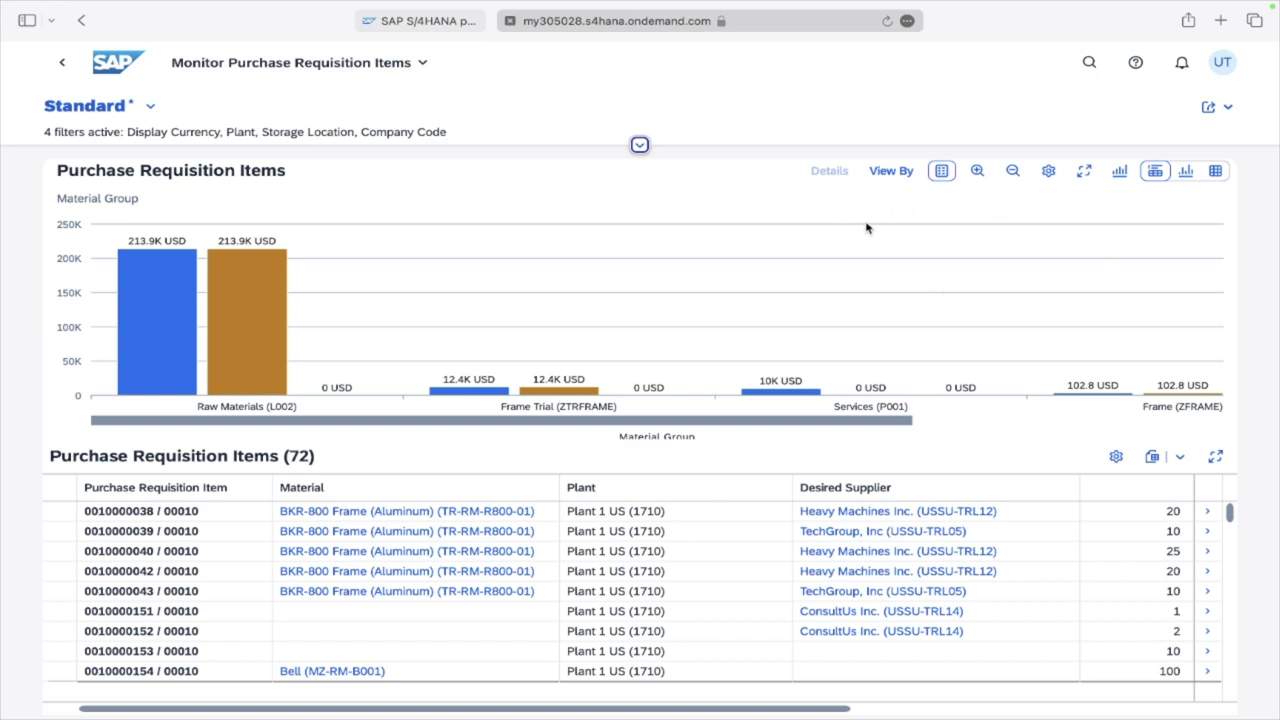
click(1215, 172)
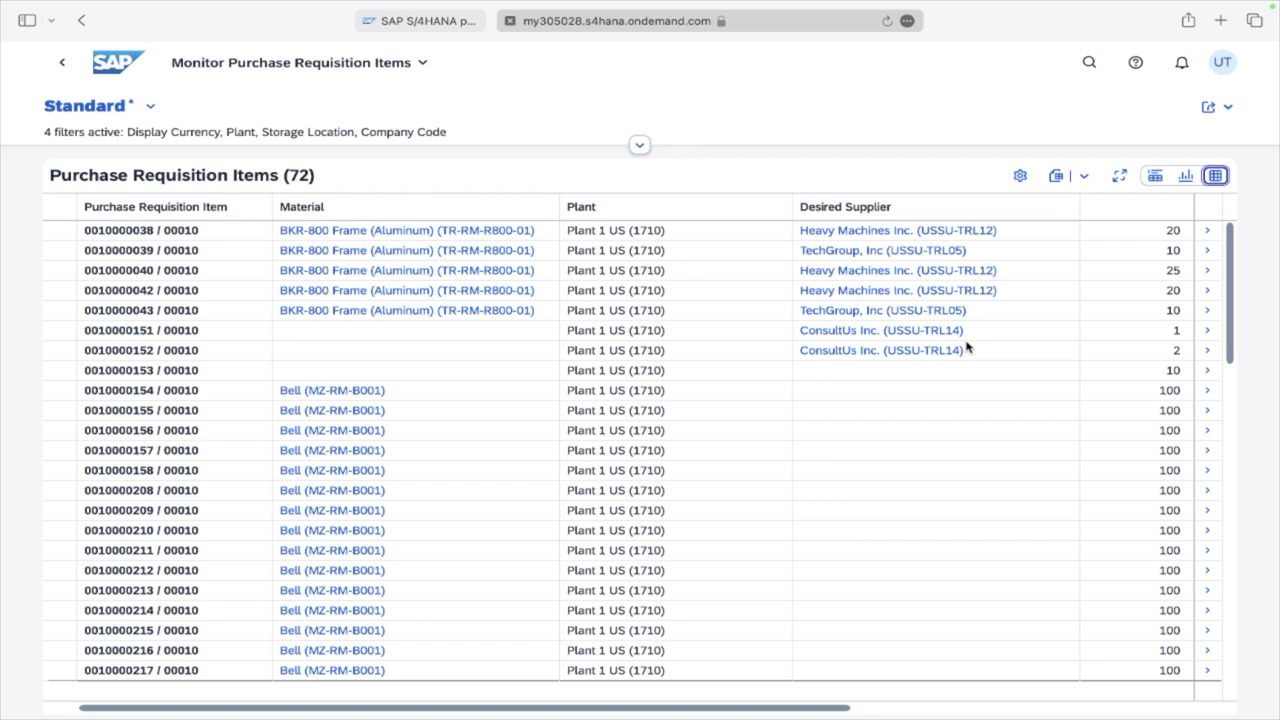
click(1187, 177)
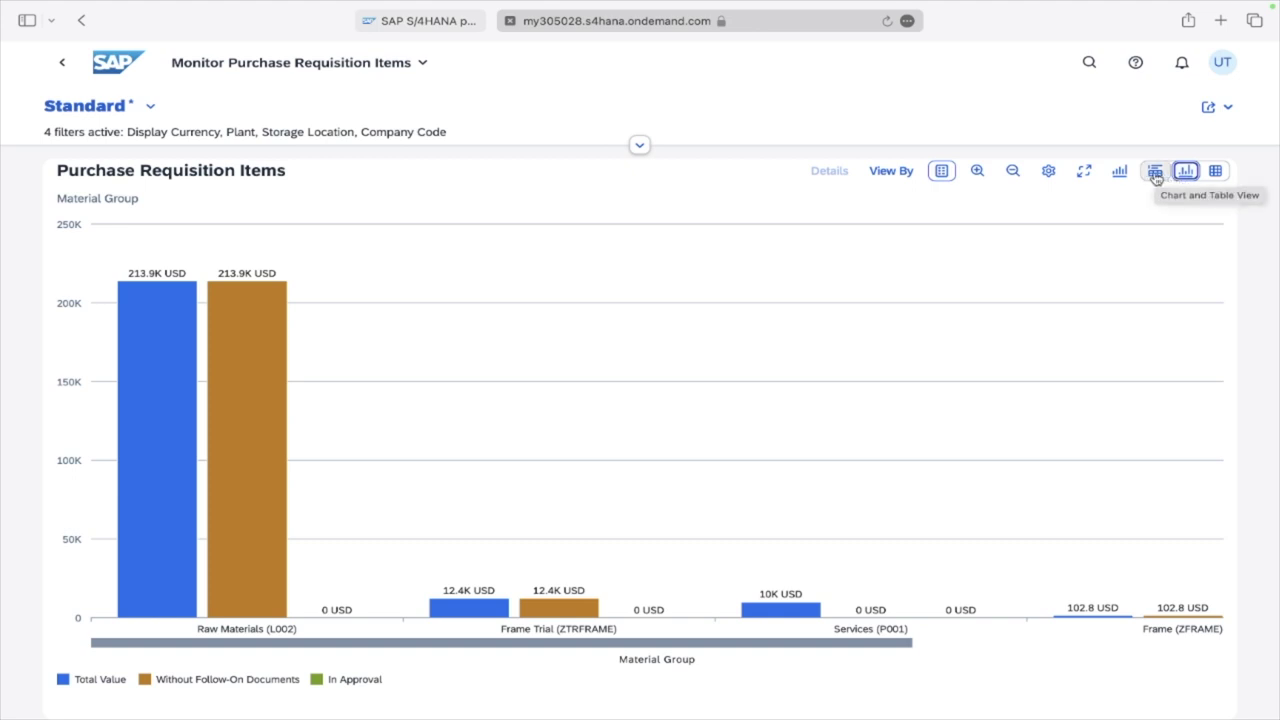
click(1155, 172)
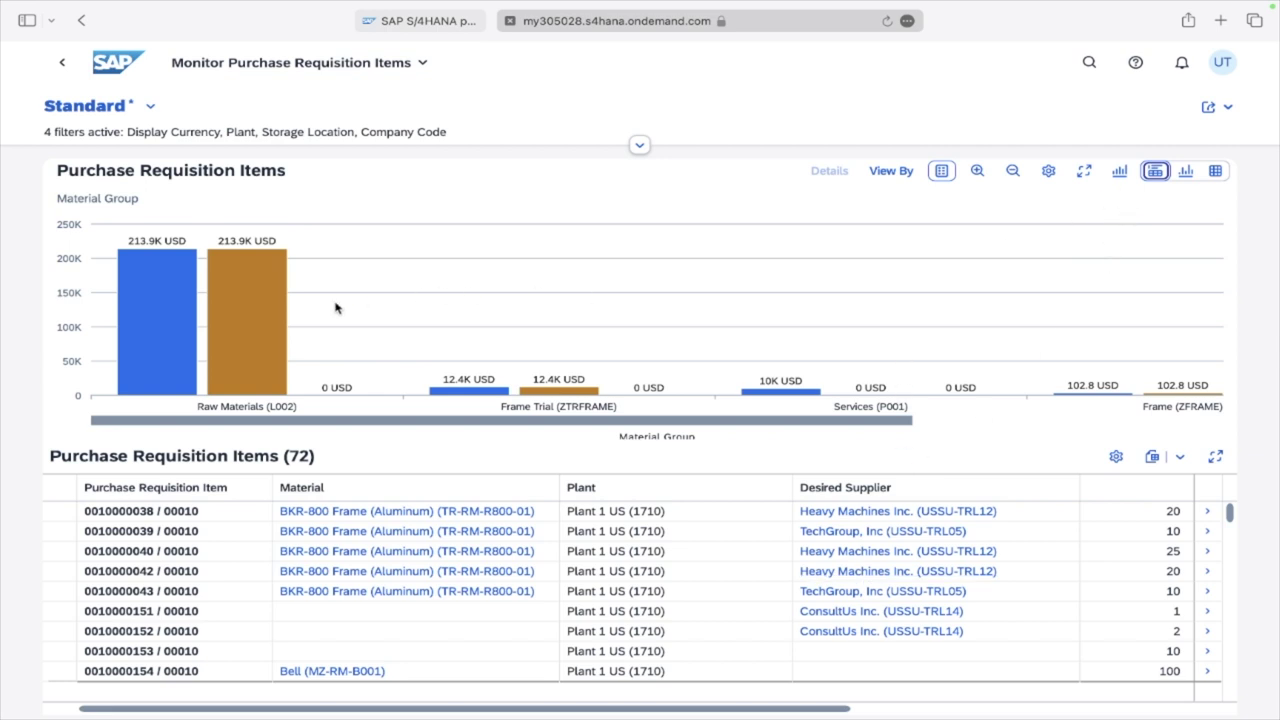
Step: Switch the requisition chart to a horizontal bar chart, then to a line chart
click(1120, 172)
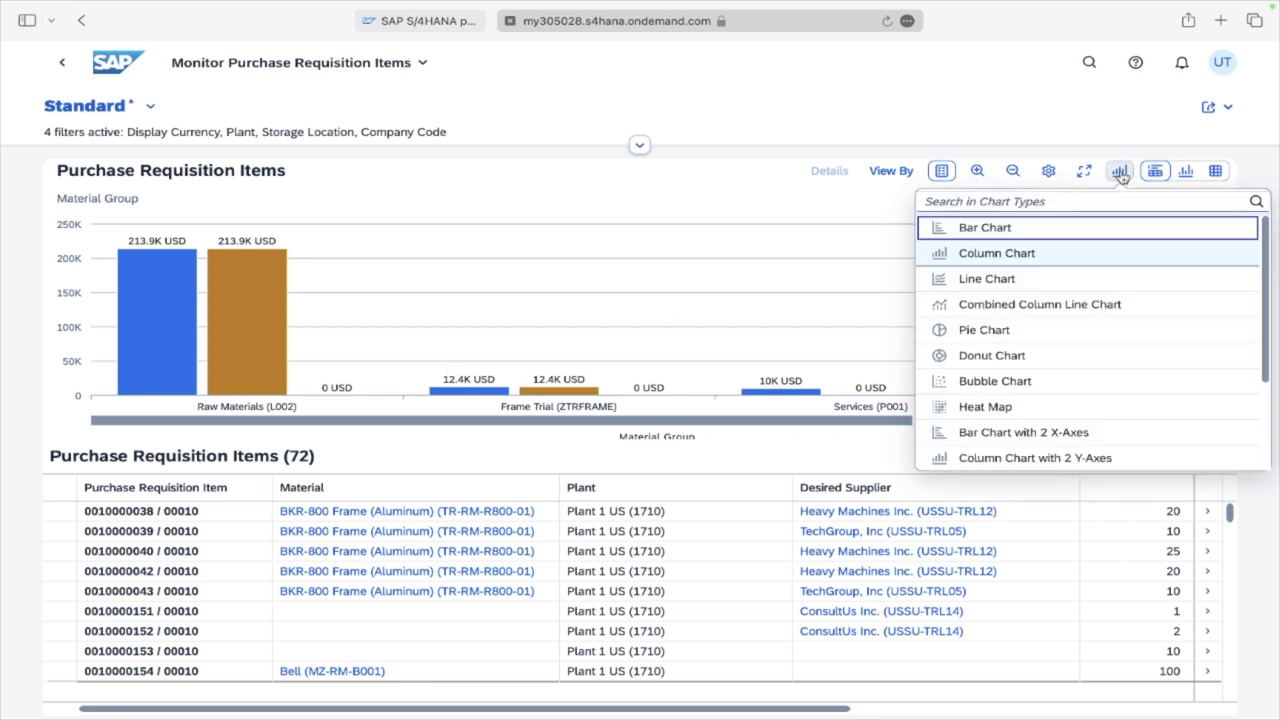
click(1000, 231)
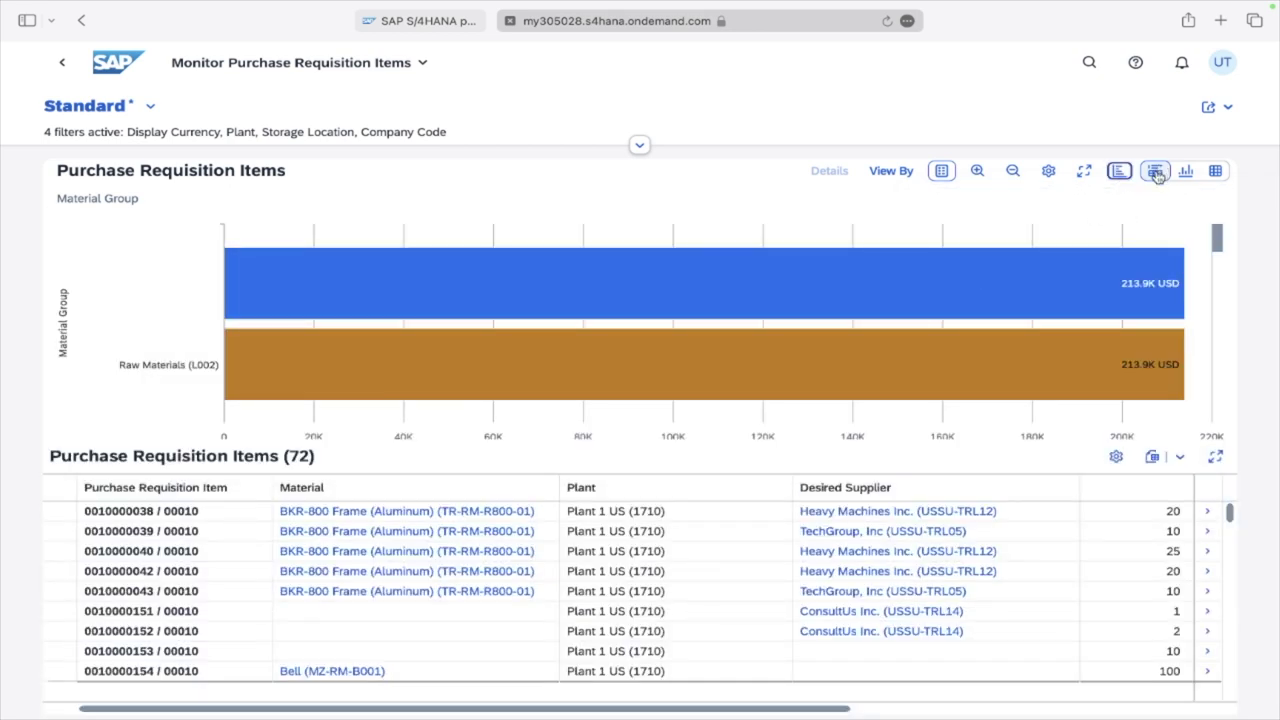
click(1119, 172)
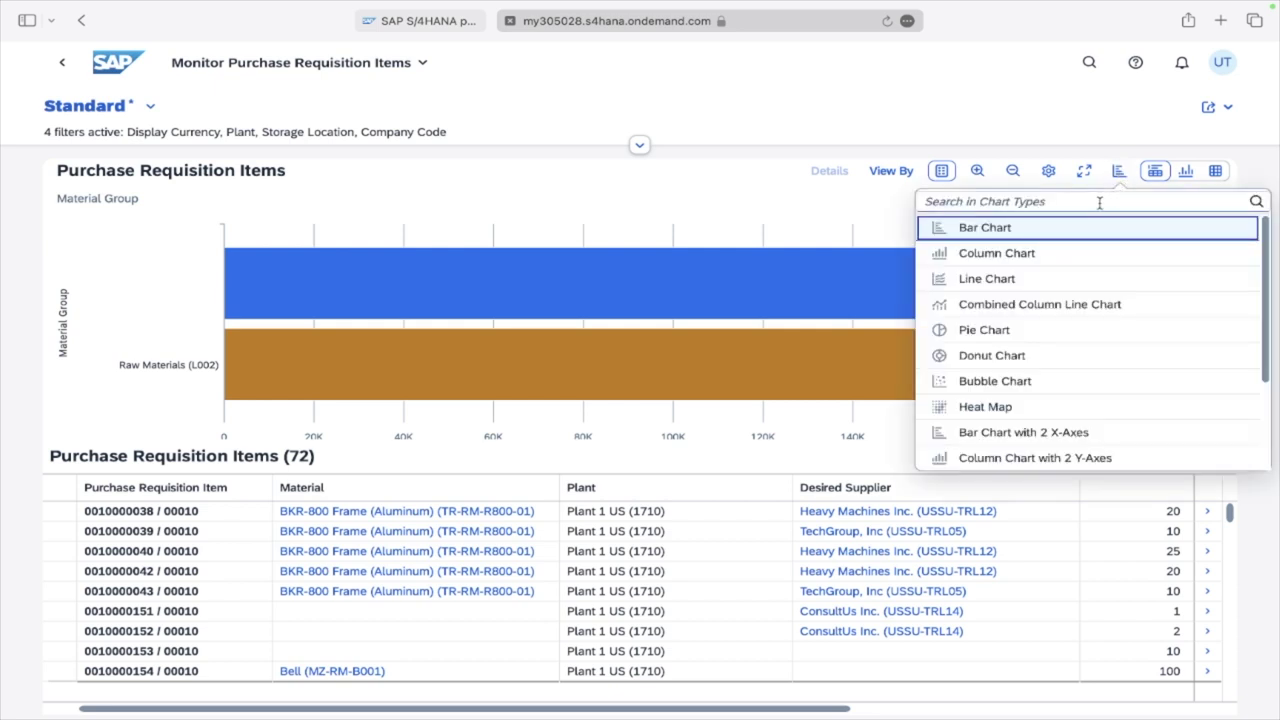
click(1068, 281)
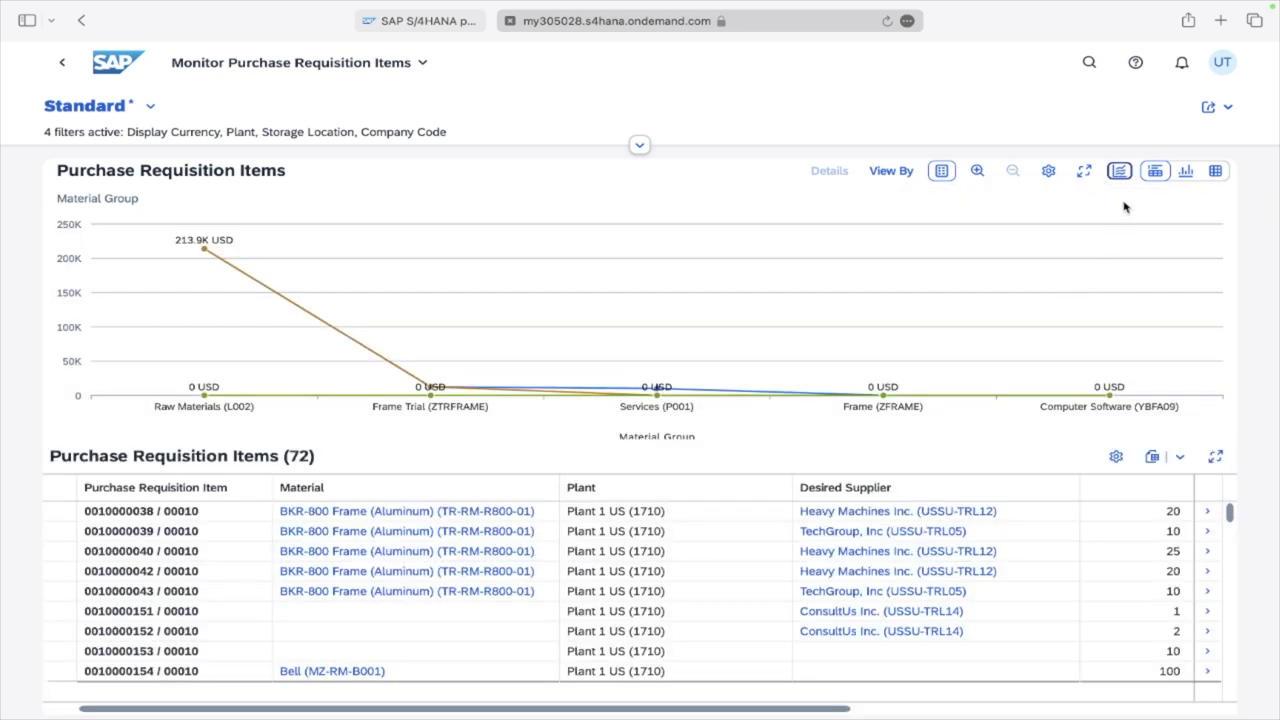
Step: Change the chart to a pie chart, then to a column chart
click(1119, 172)
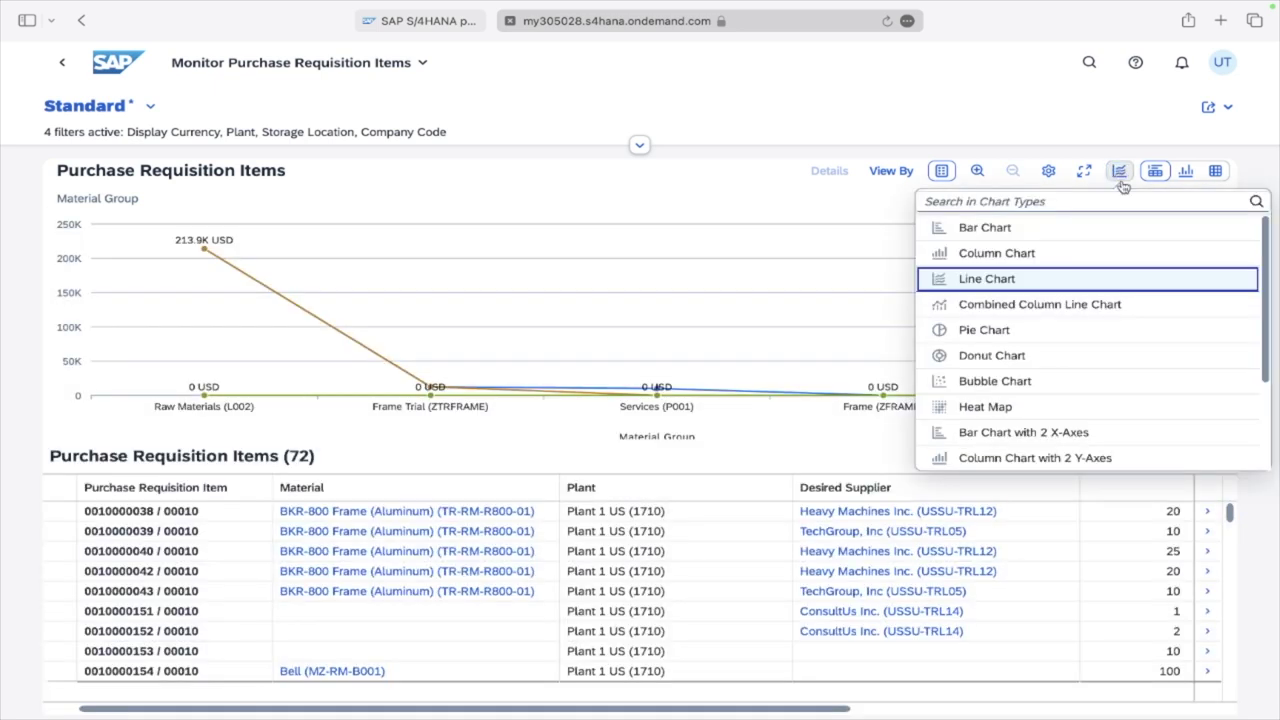
click(1070, 331)
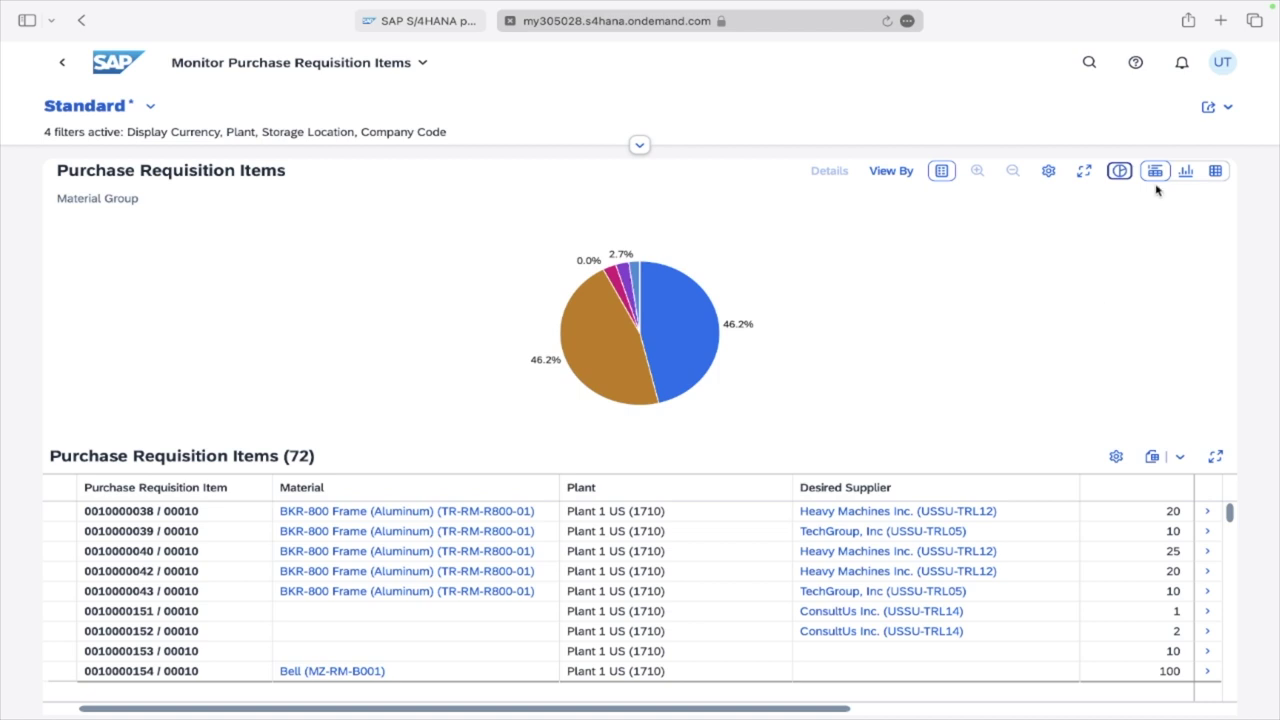
click(1120, 172)
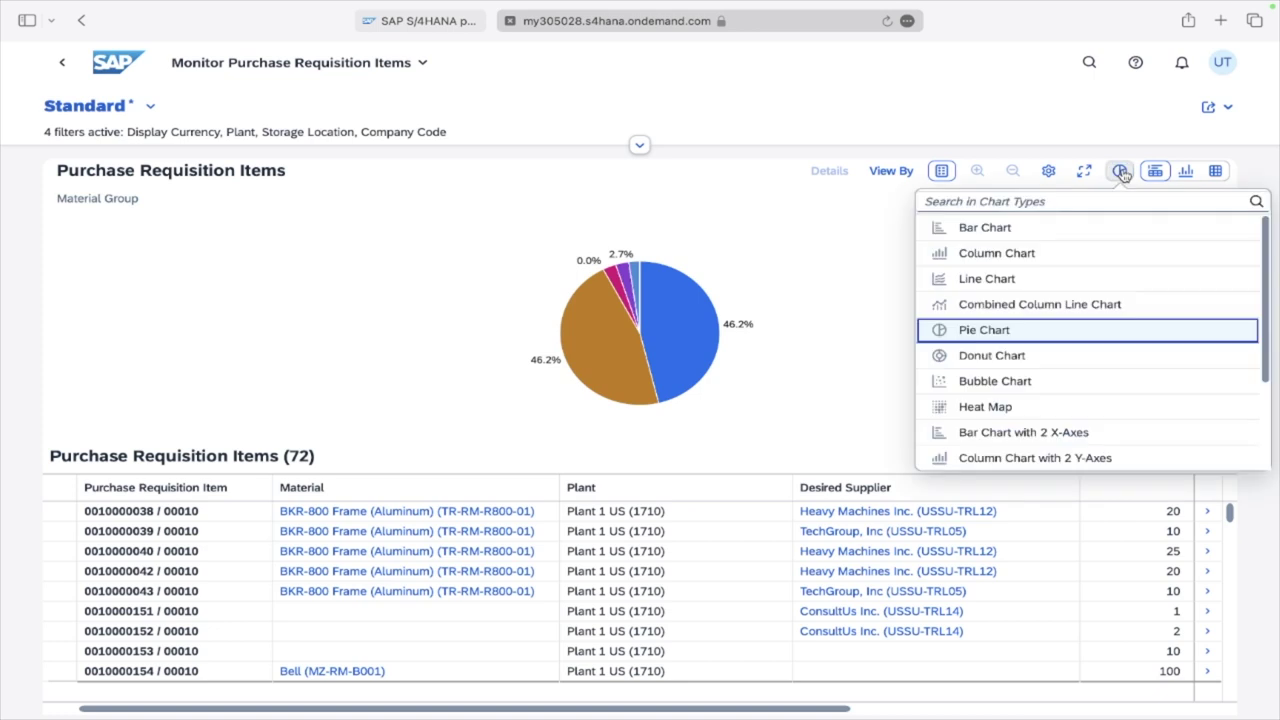
click(1066, 256)
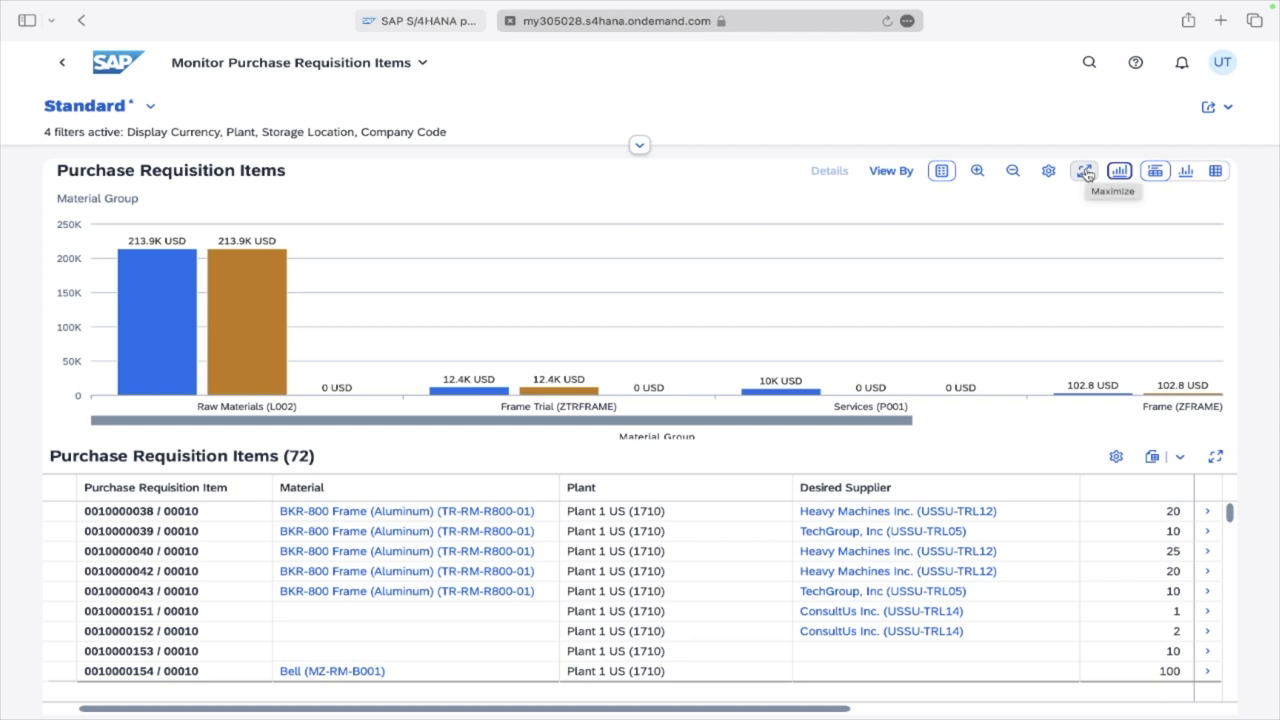
Step: View the column chart full-screen with its legend, close it, and bring up View Settings
click(1086, 172)
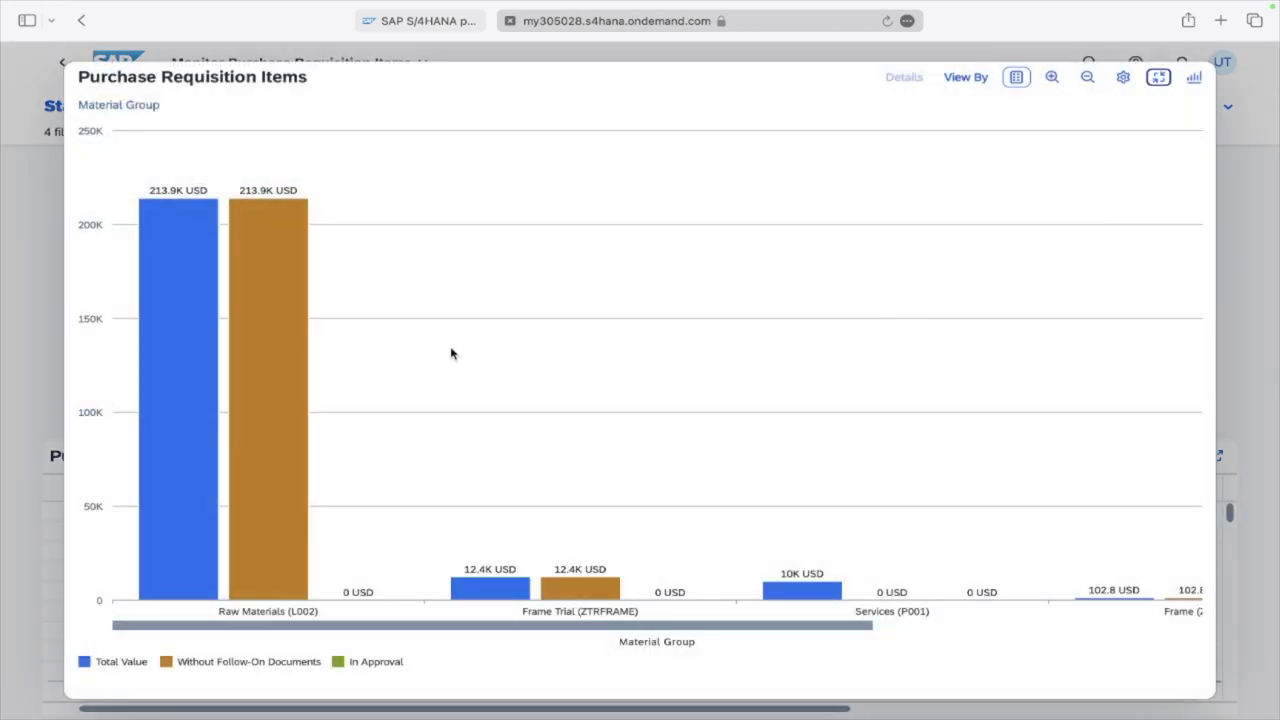
mouse_move(652, 627)
mouse_down()
mouse_move(1000, 669)
mouse_move(963, 646)
mouse_move(656, 645)
mouse_up()
click(1159, 77)
click(1049, 172)
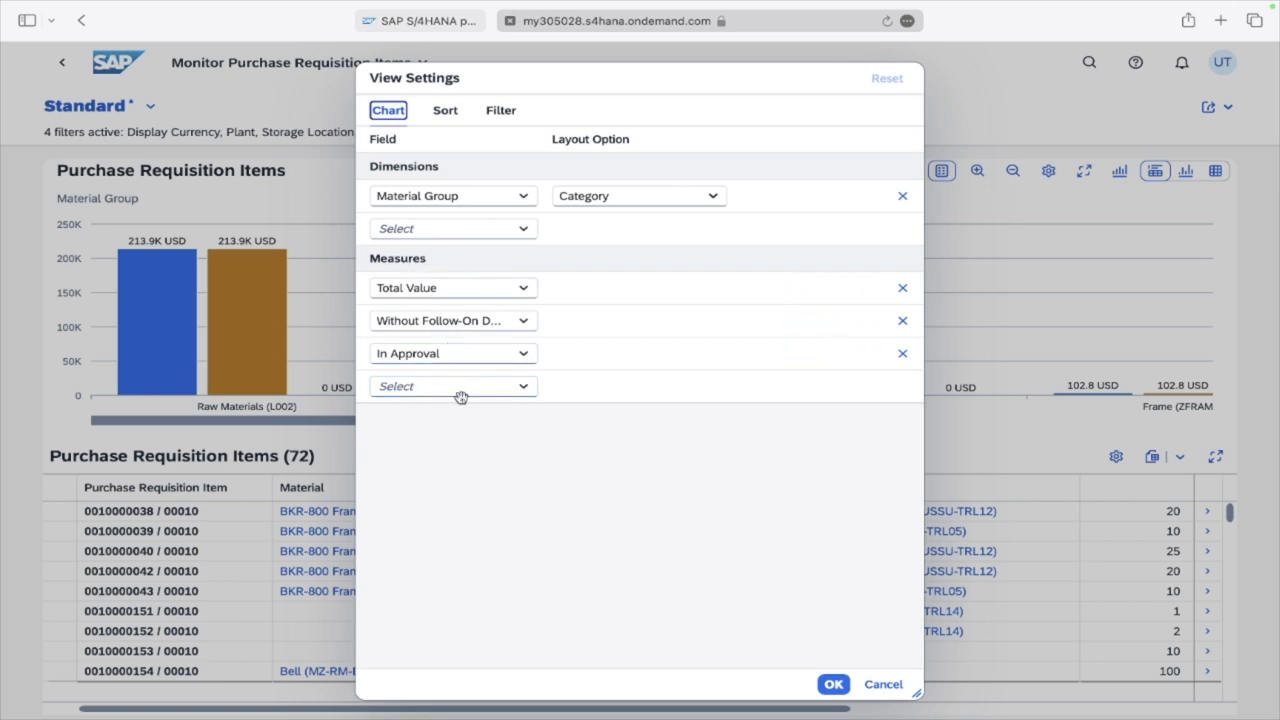
Step: Change the chart Dimension from Material Group to Company Code and confirm
click(524, 197)
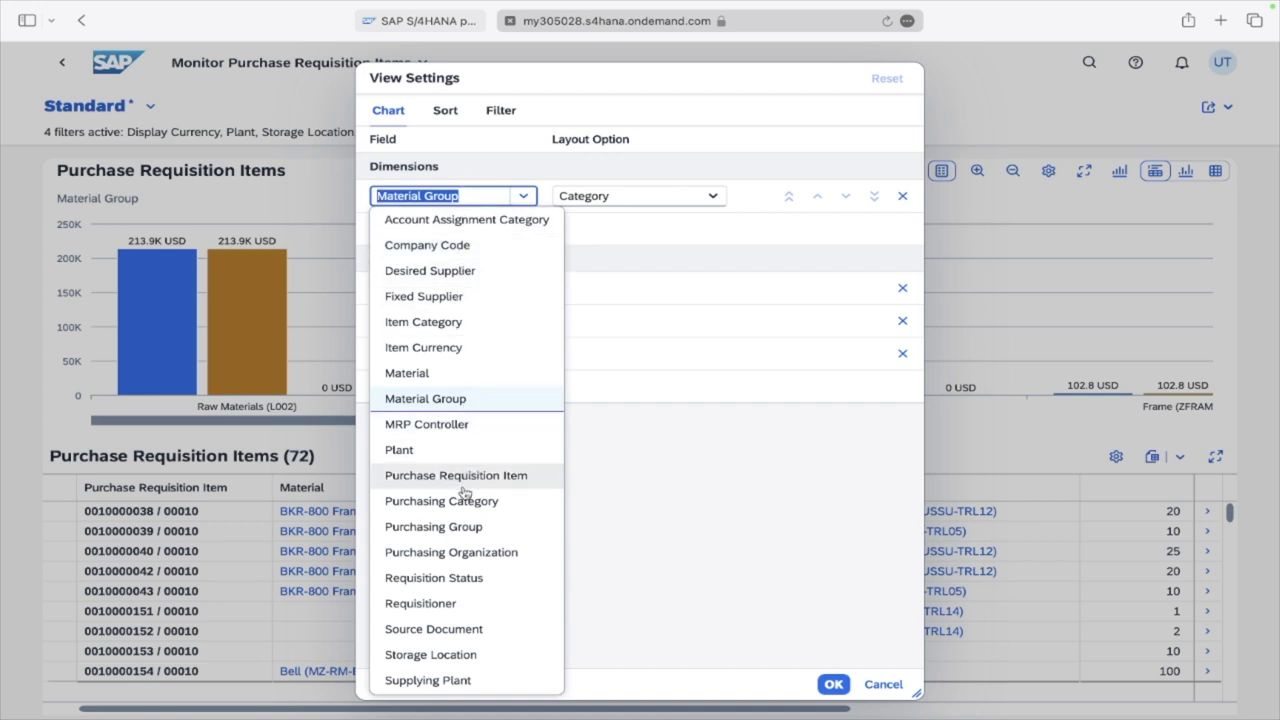
click(463, 250)
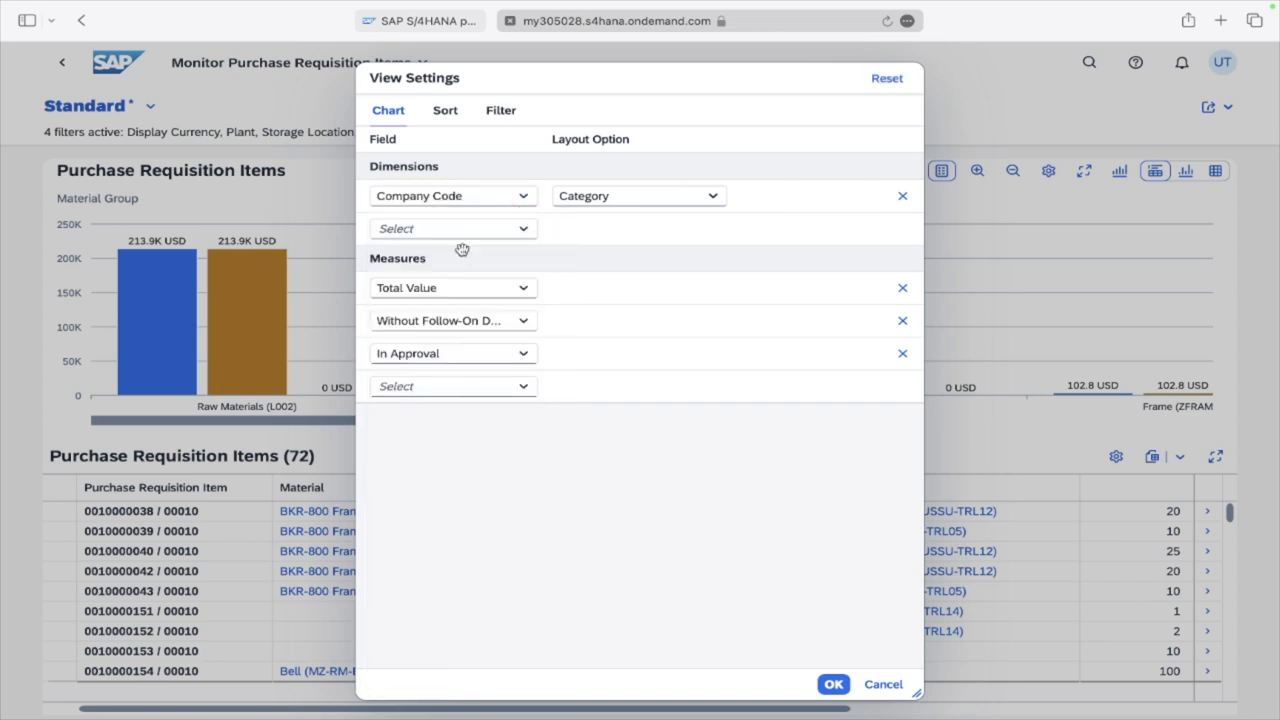
click(842, 686)
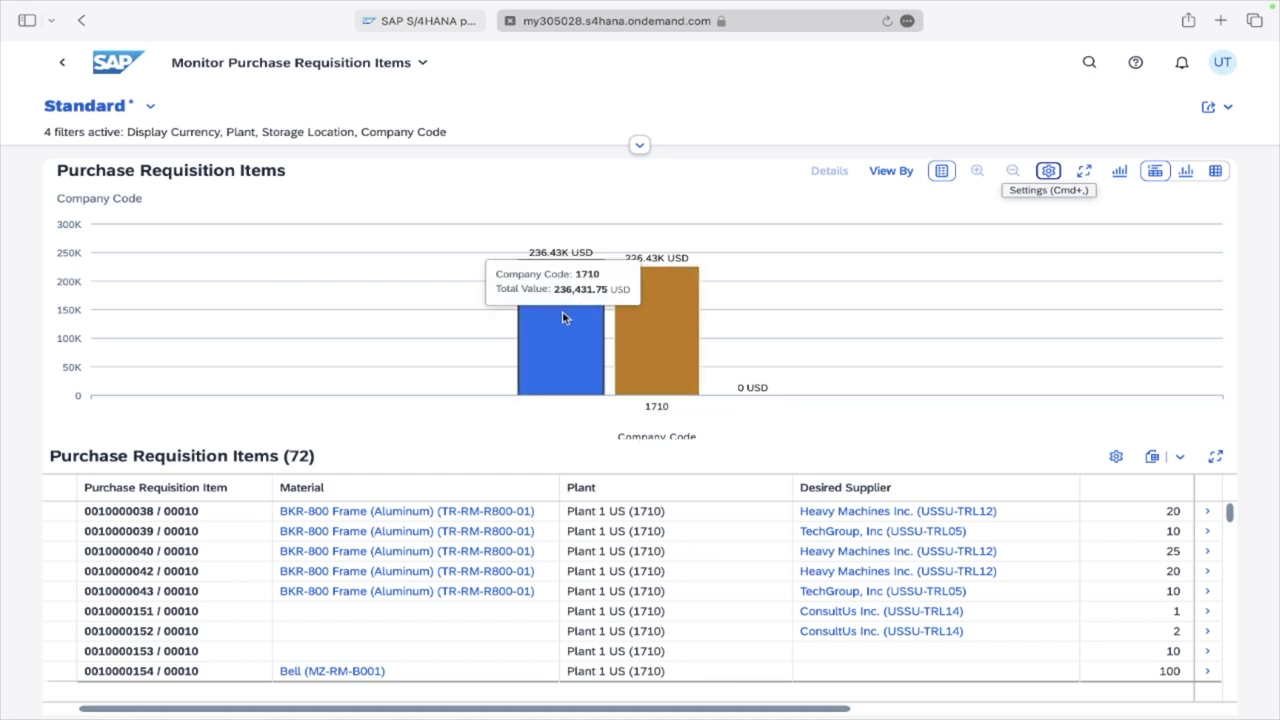
Step: In View Settings, review the Total Value, Without Follow-On Documents and In Approval measure lists unchanged
mouse_move(563, 318)
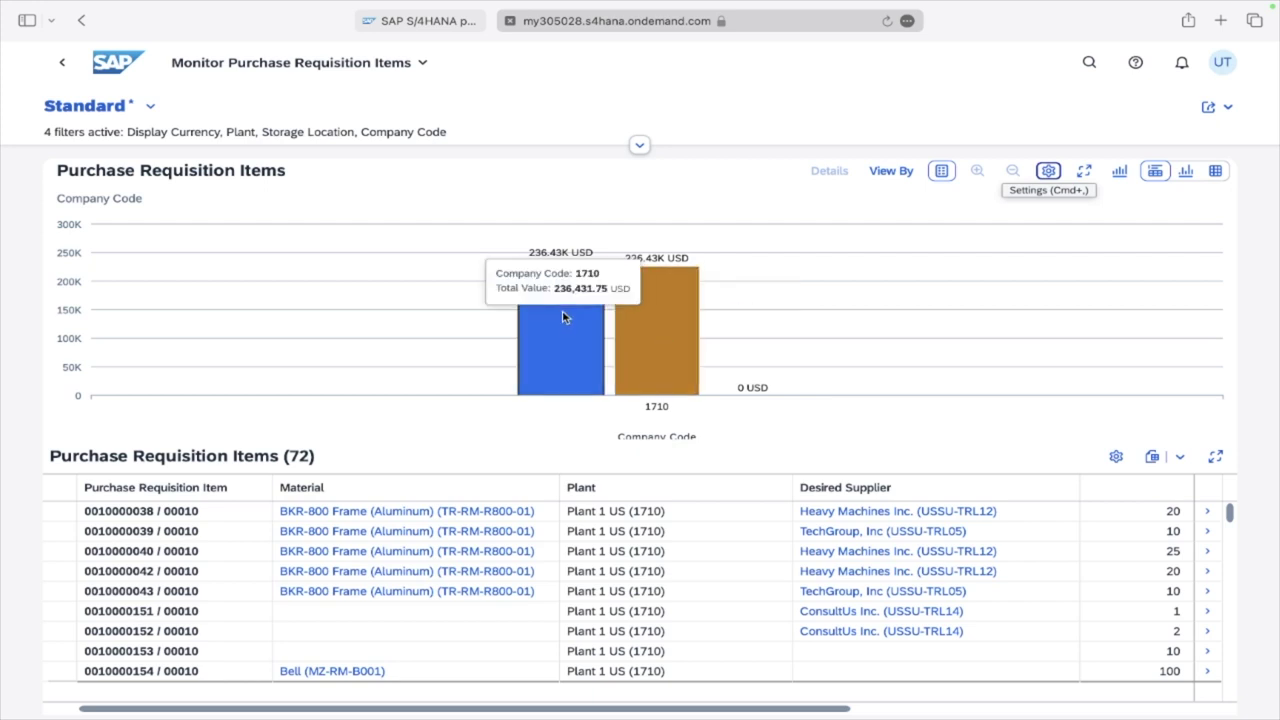
mouse_move(657, 333)
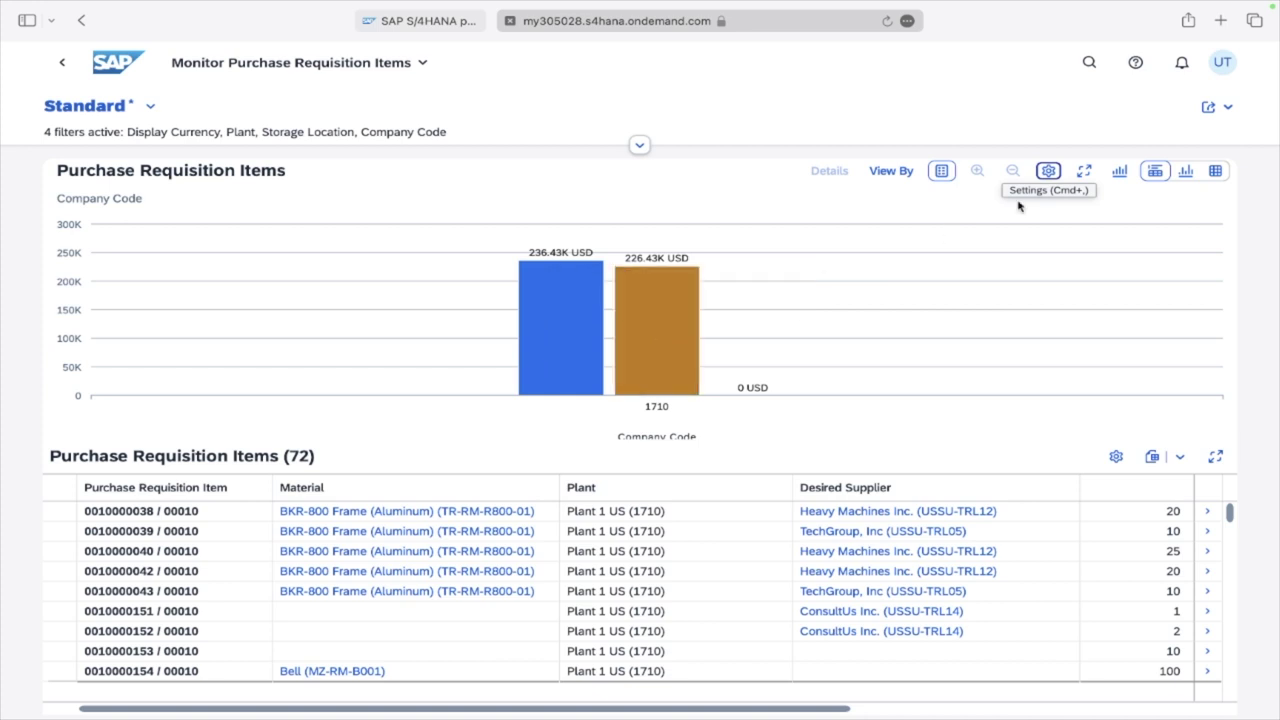
click(1050, 172)
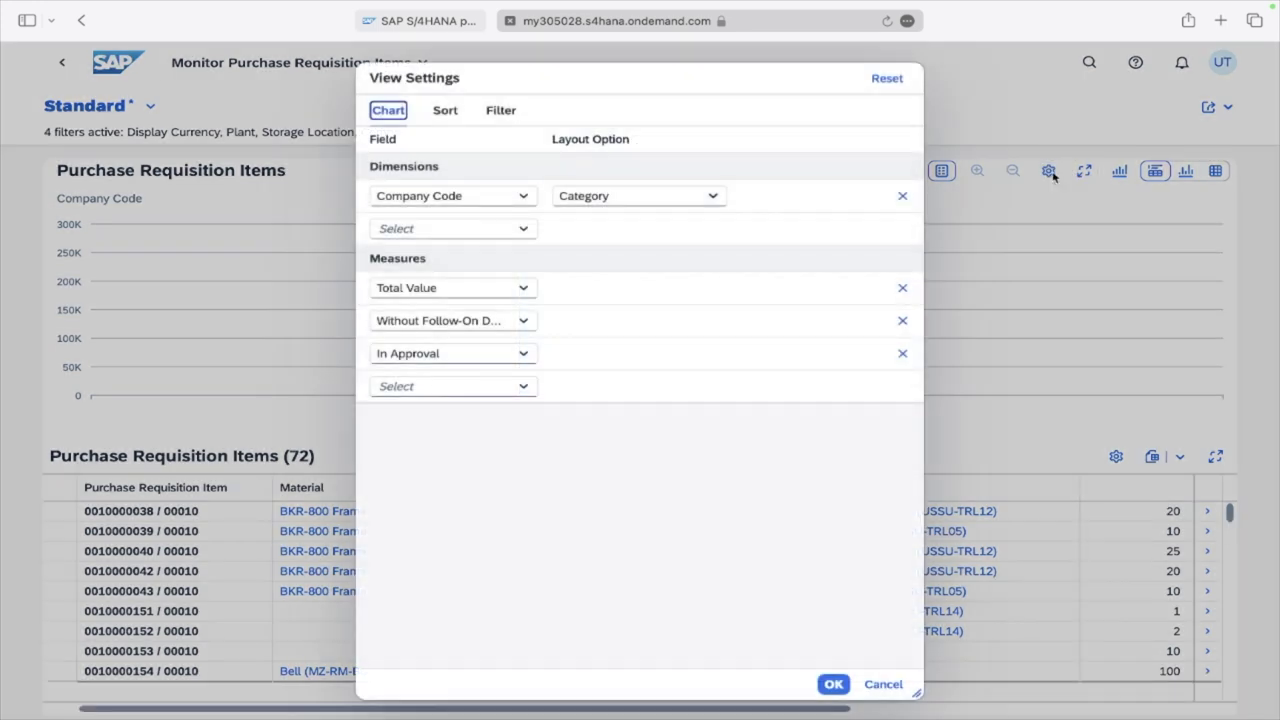
click(530, 325)
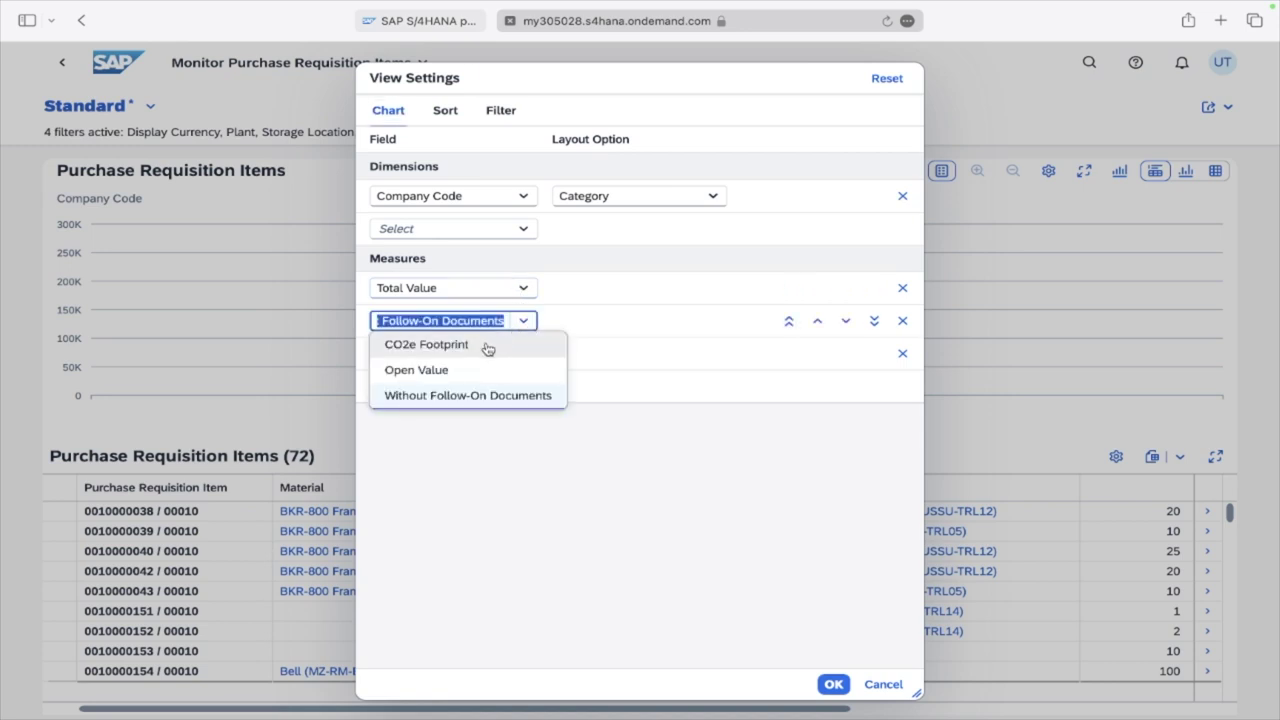
click(477, 396)
click(522, 289)
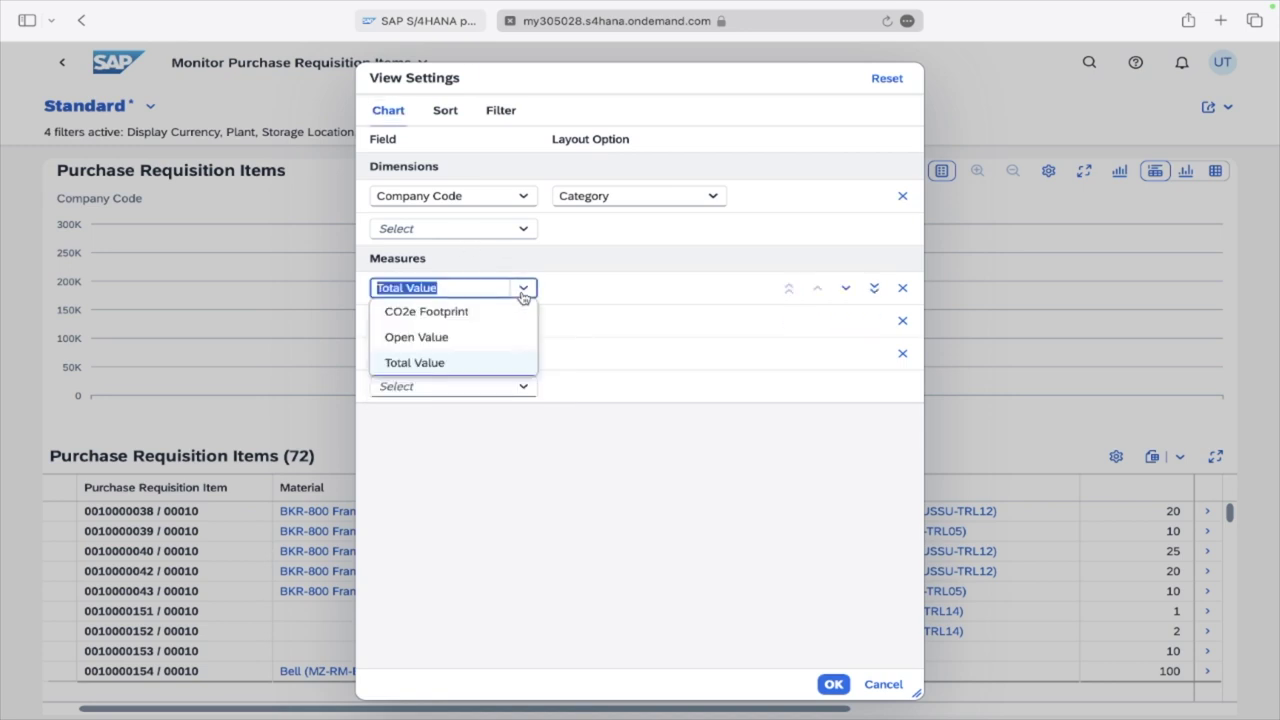
click(506, 463)
click(524, 356)
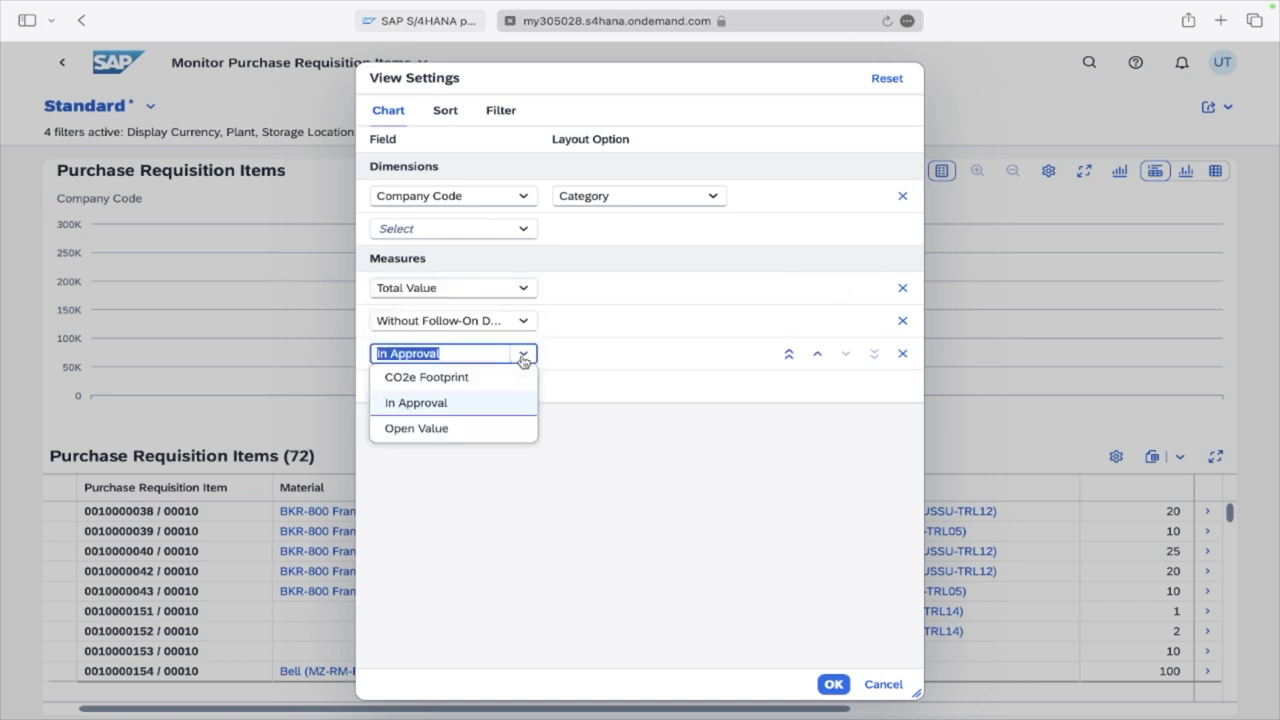
click(488, 495)
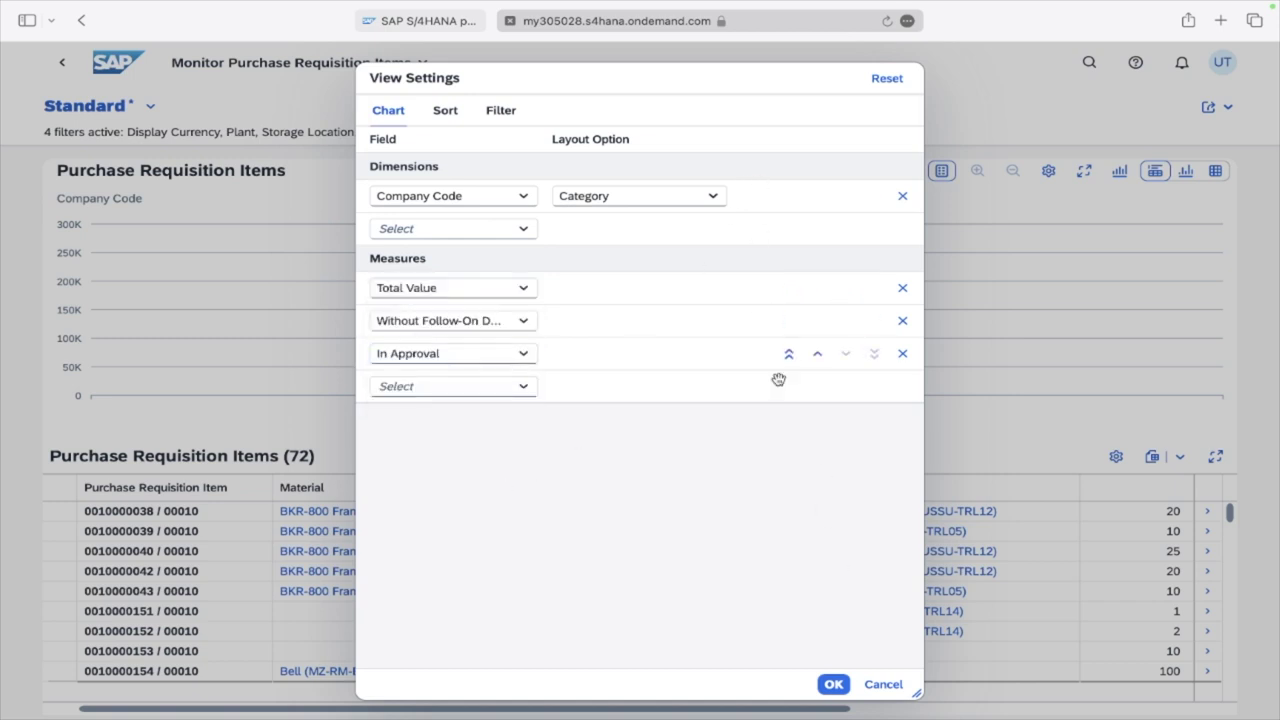
Step: Set the chart Dimension to Material and apply
click(474, 200)
click(522, 195)
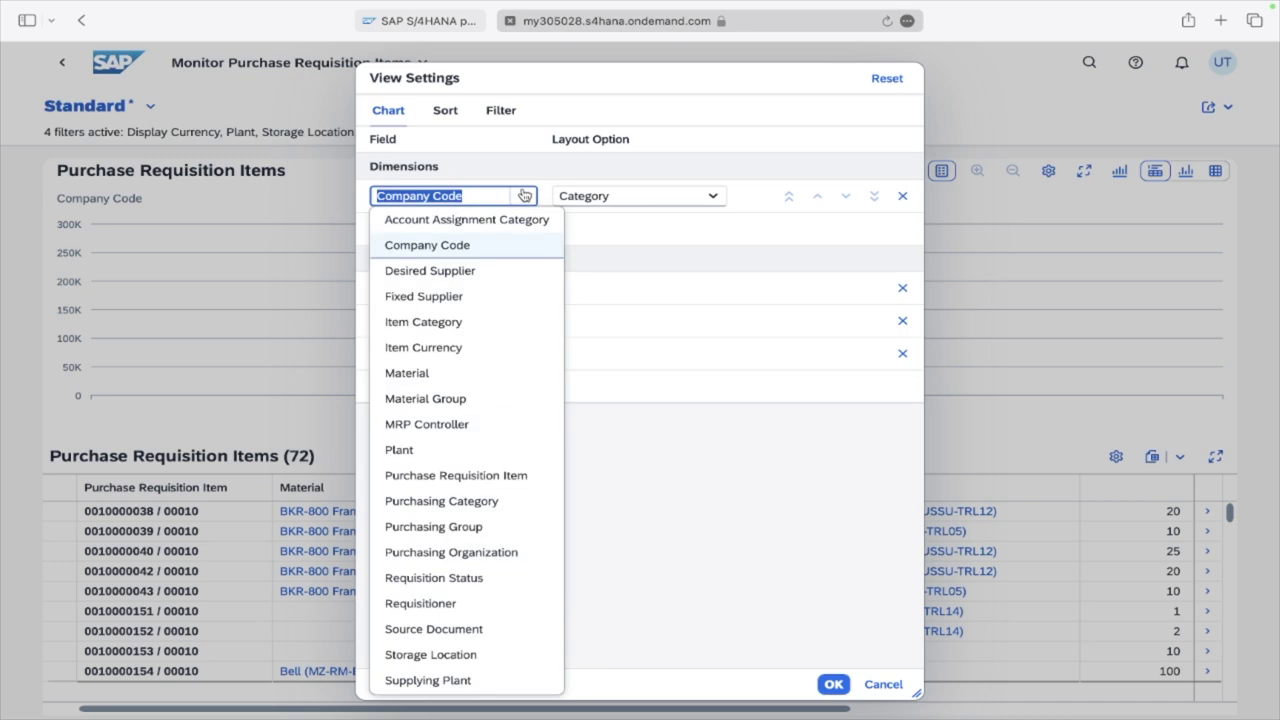
click(509, 399)
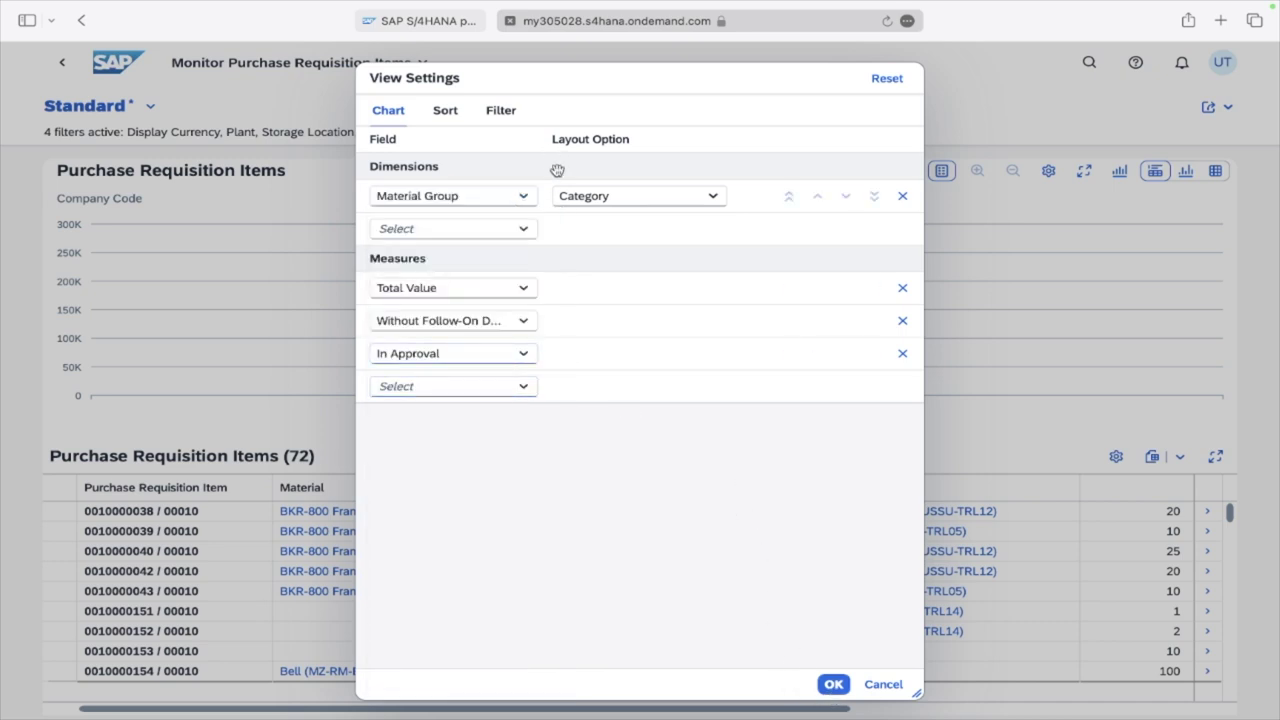
click(523, 195)
click(457, 373)
click(831, 684)
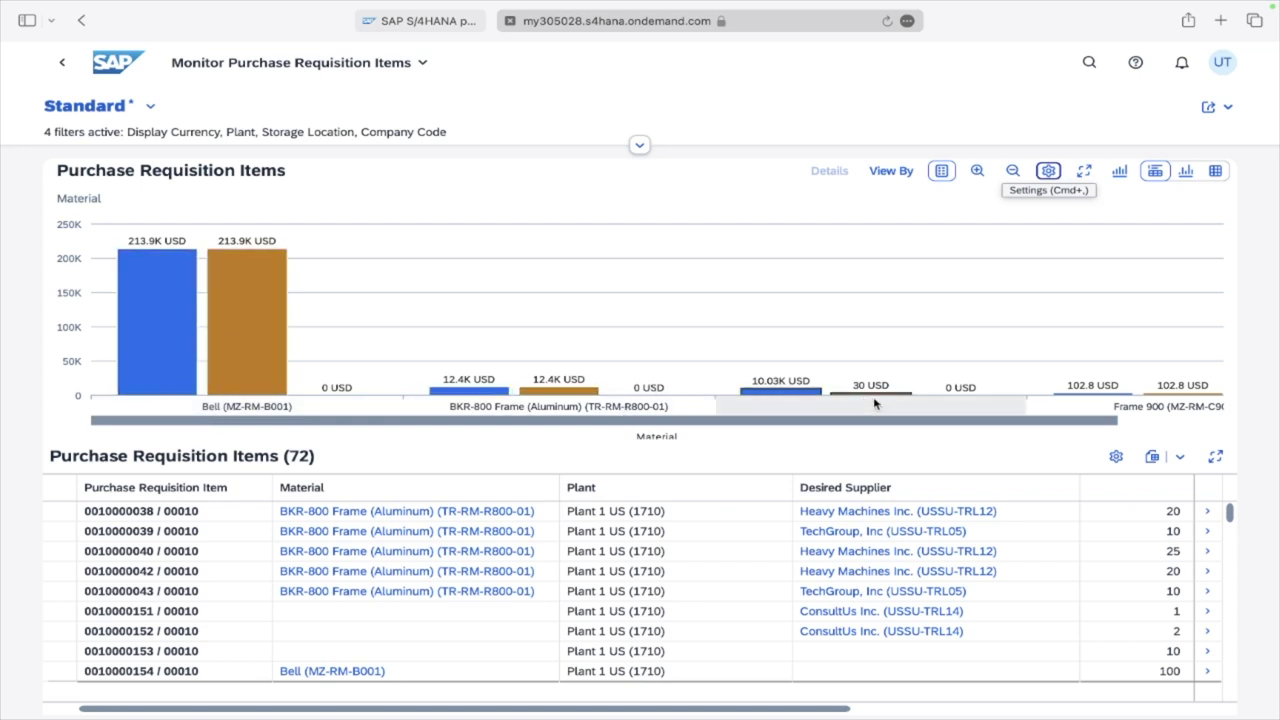
Step: Set the chart Dimension back to Material Group and apply
click(1048, 171)
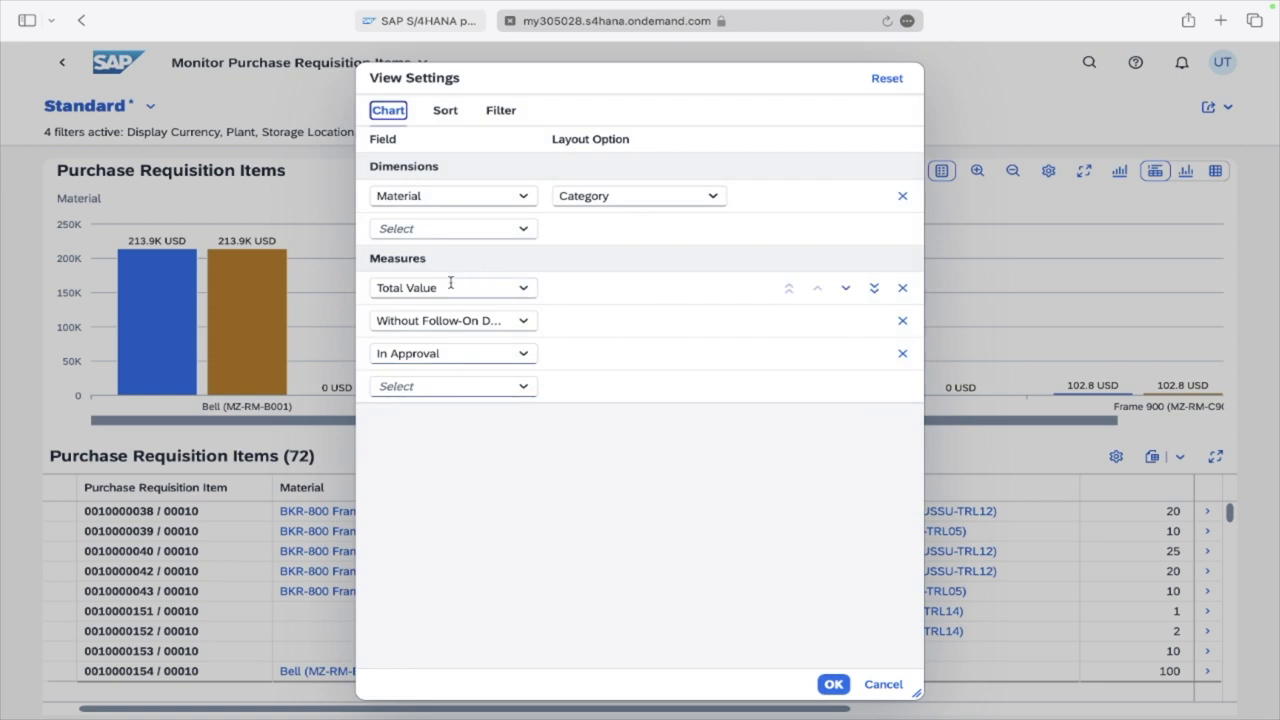
click(524, 197)
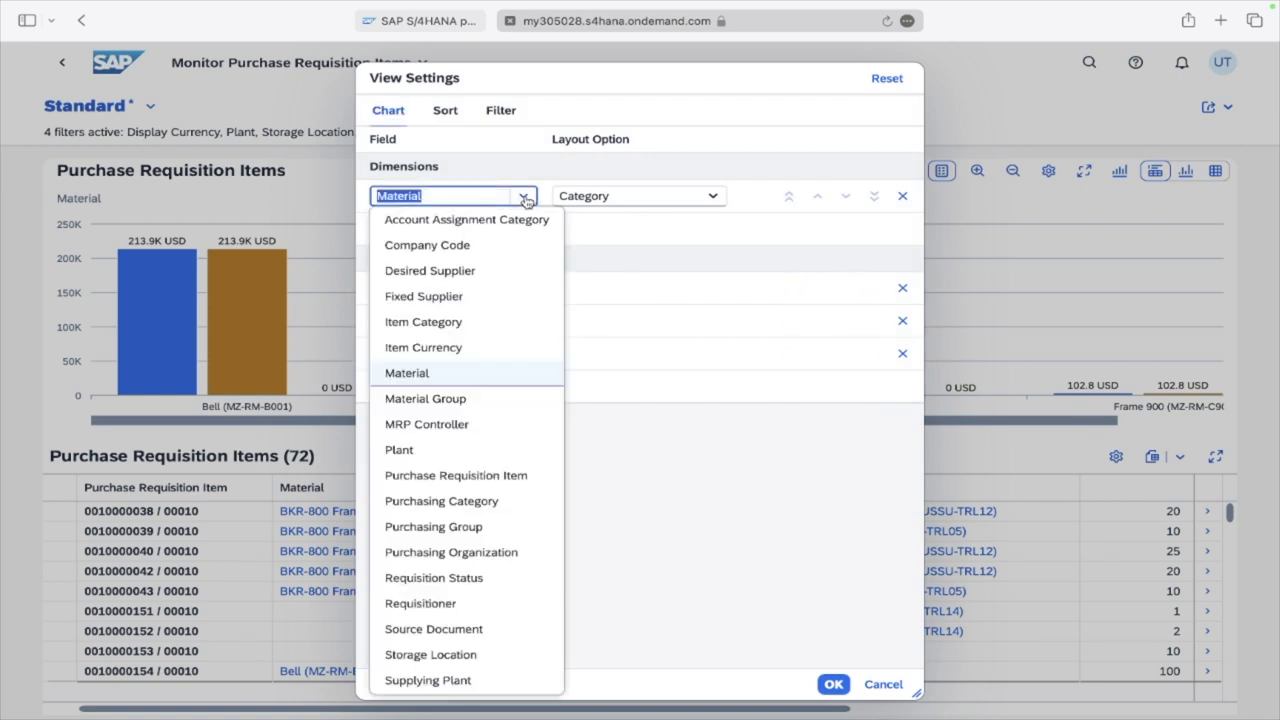
click(458, 401)
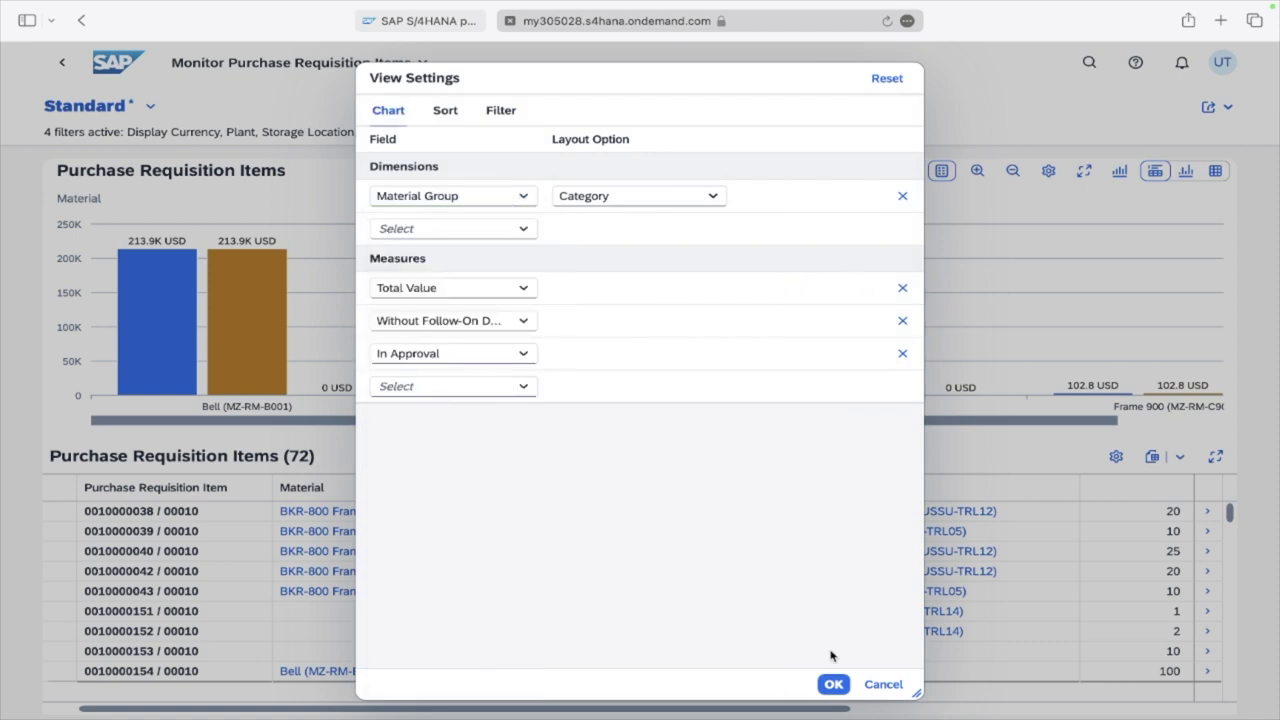
click(833, 684)
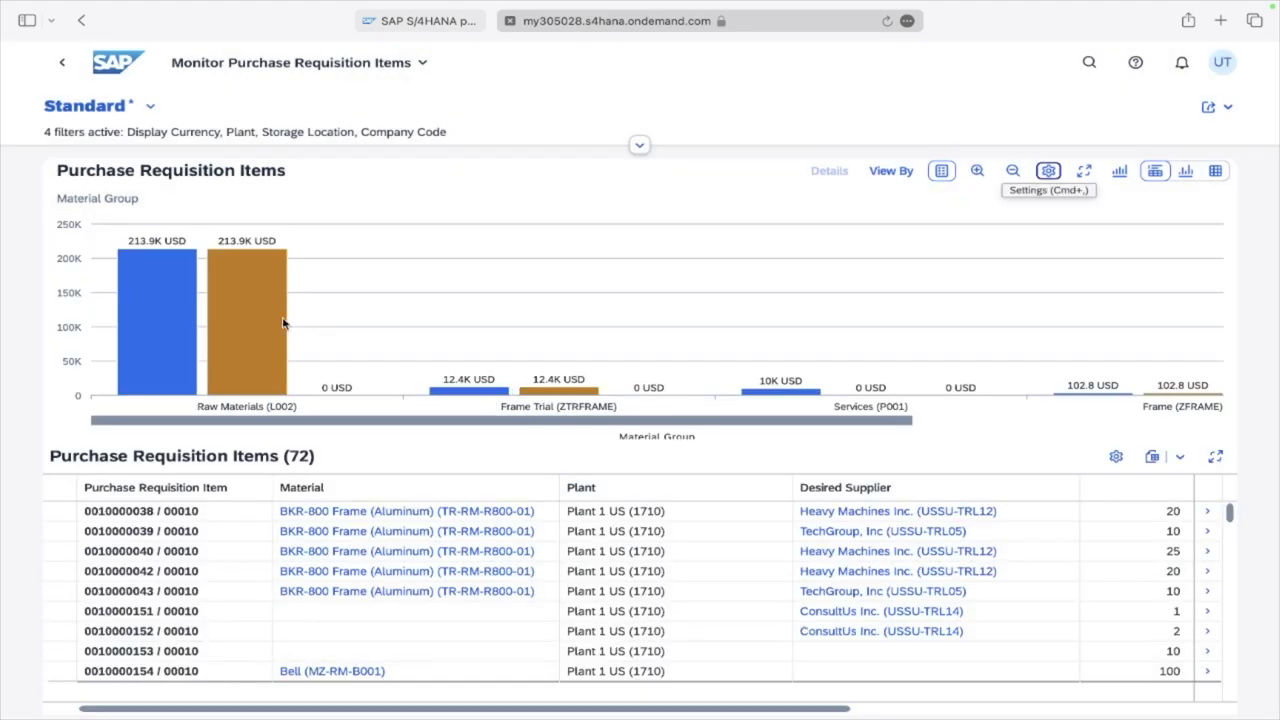
Step: Select the Raw Materials (L002) bars to filter the table to 63 items
click(261, 318)
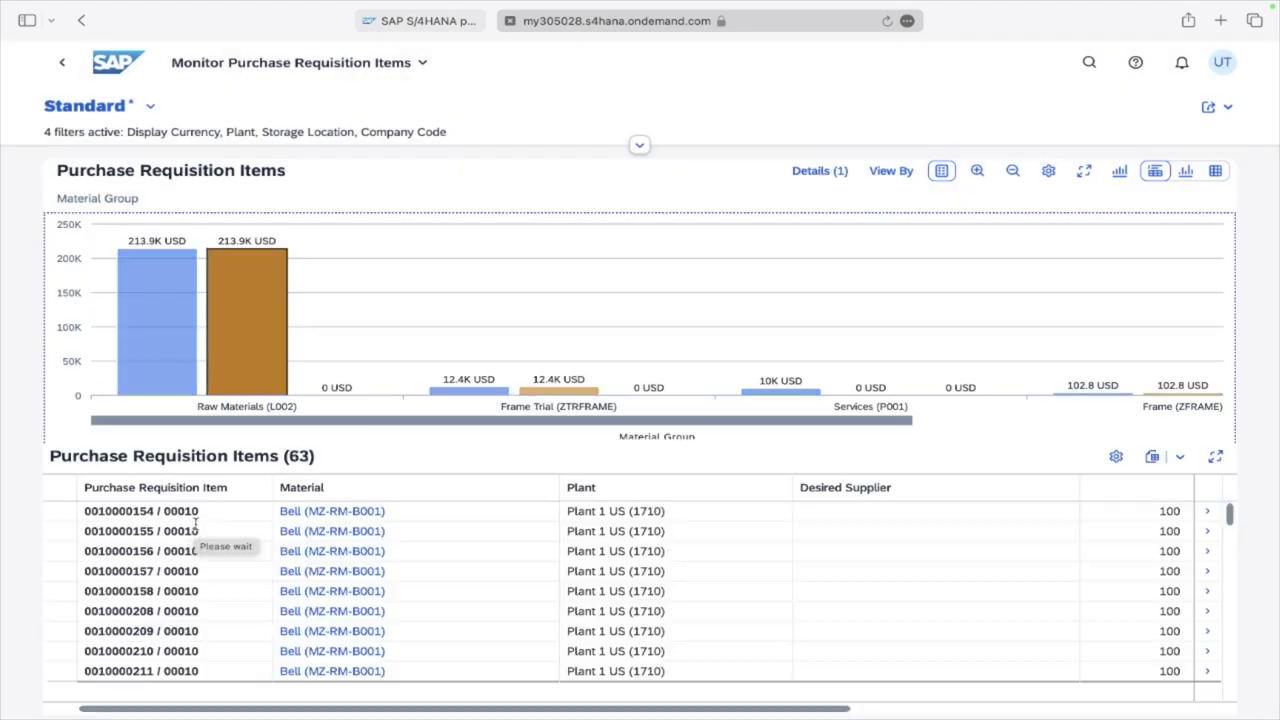
click(250, 404)
mouse_move(244, 310)
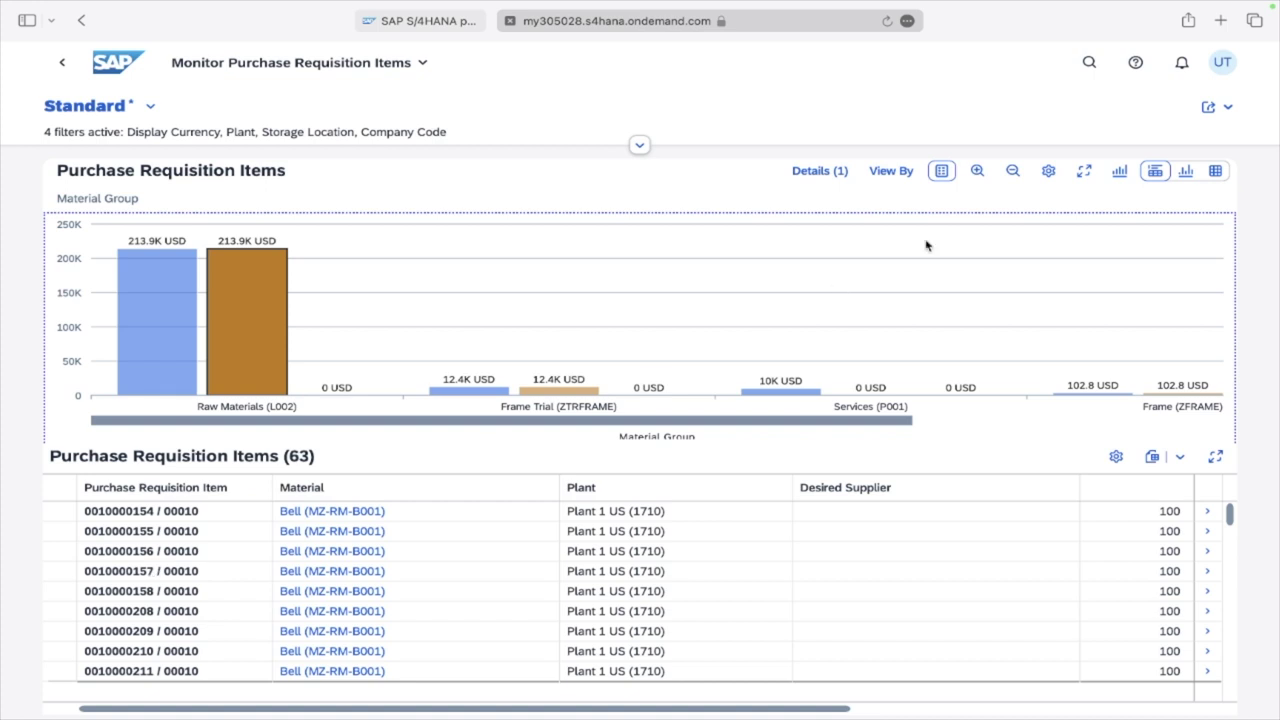
click(943, 172)
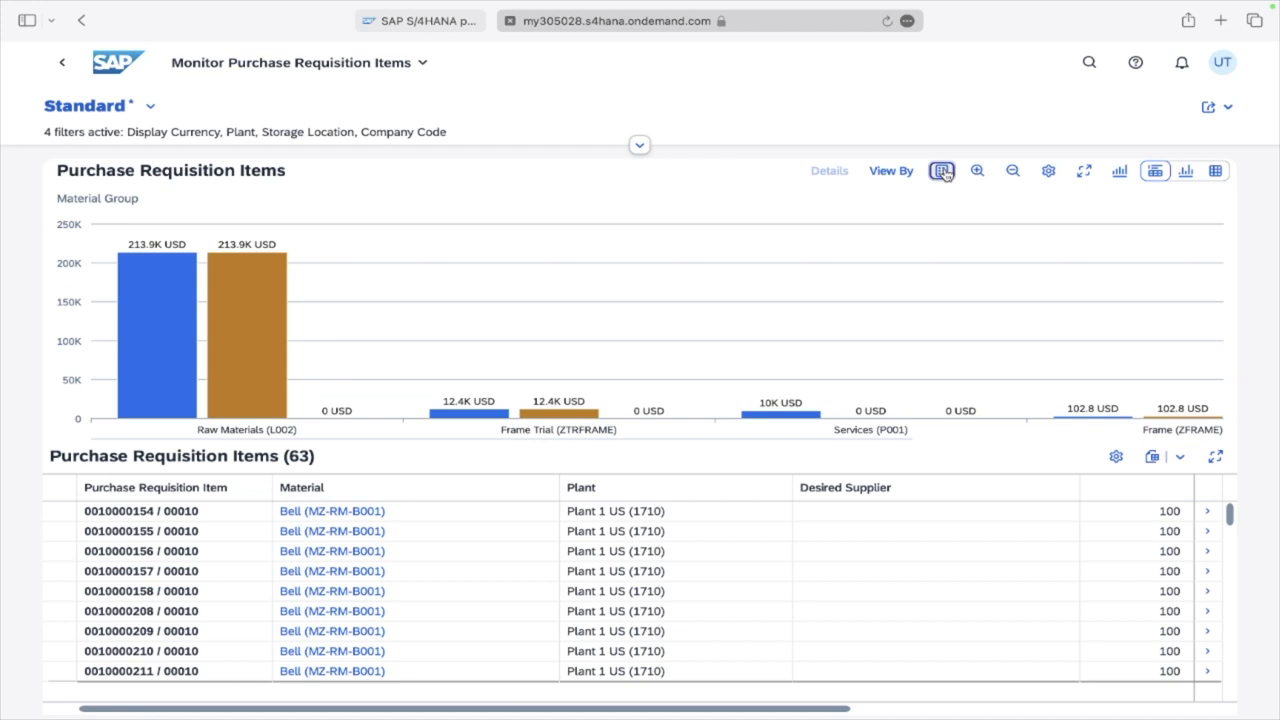
click(900, 173)
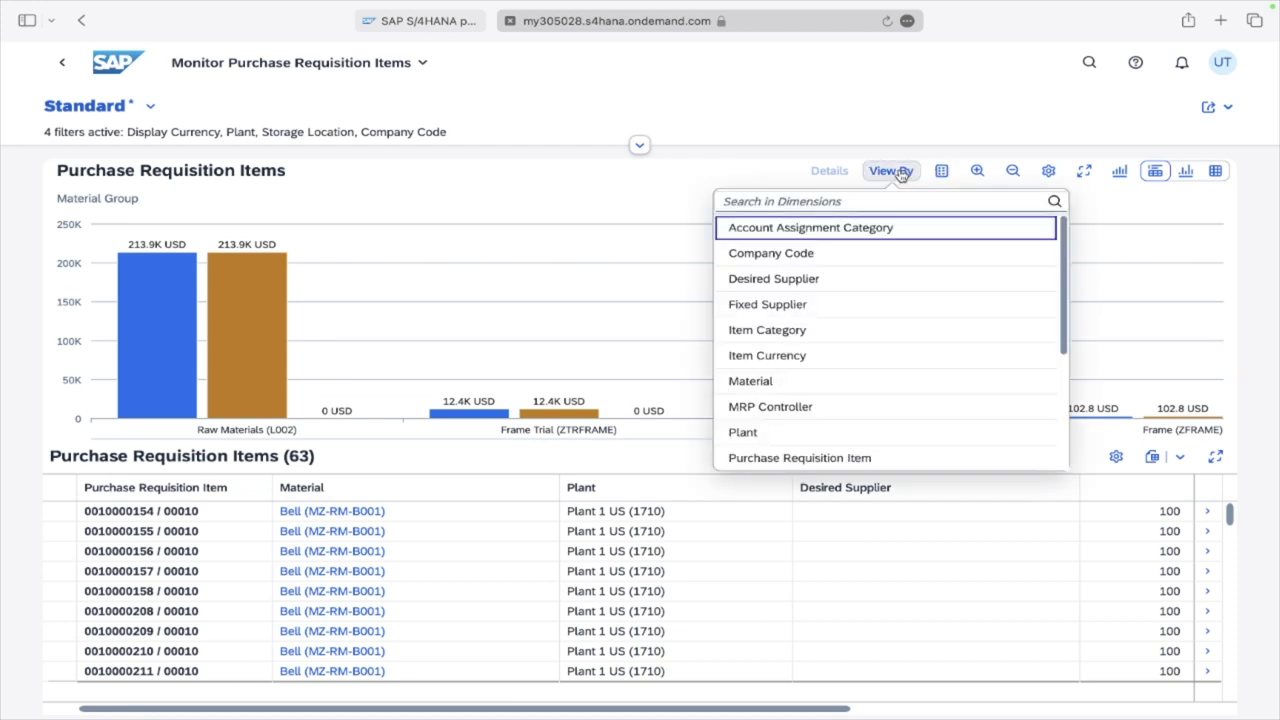
click(837, 261)
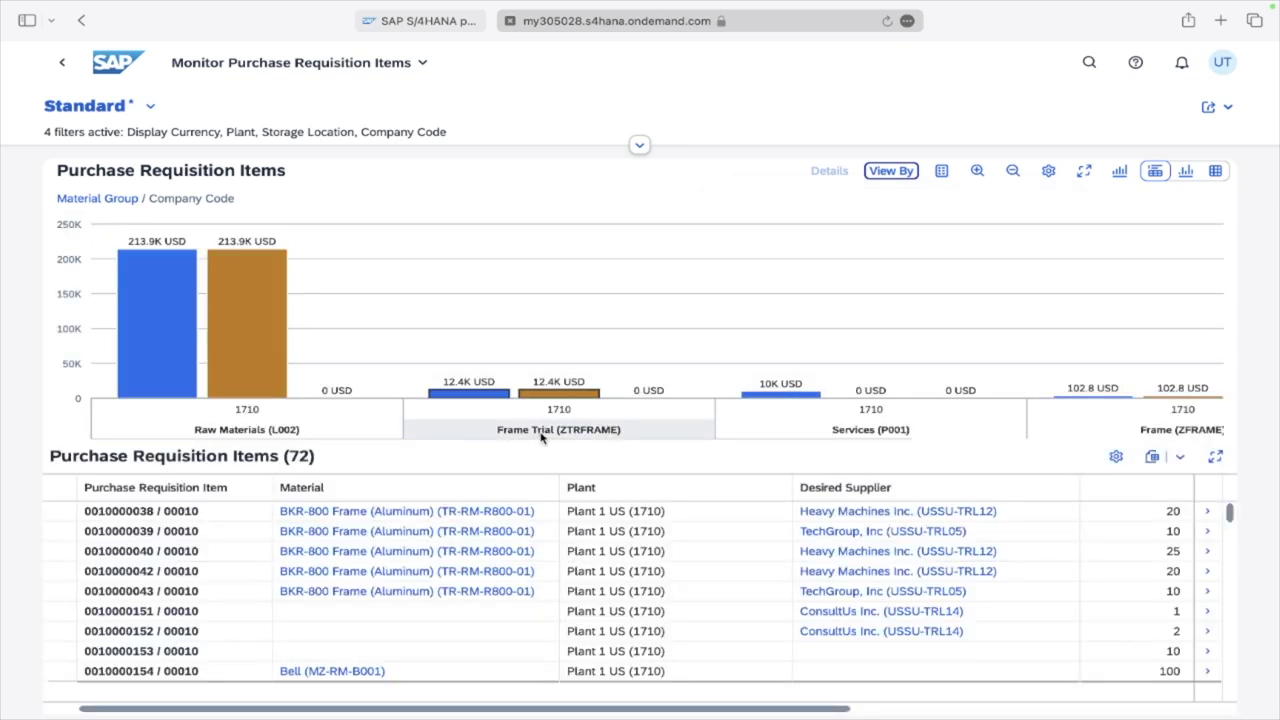
click(1048, 171)
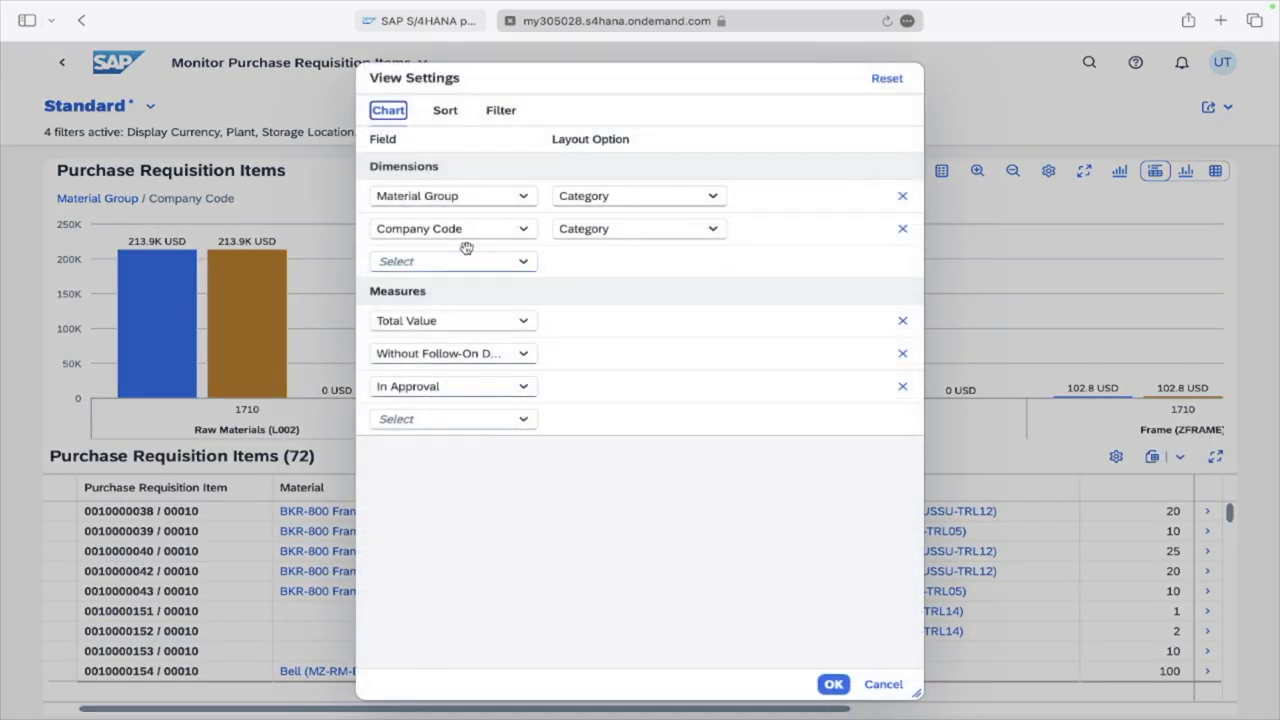
click(876, 683)
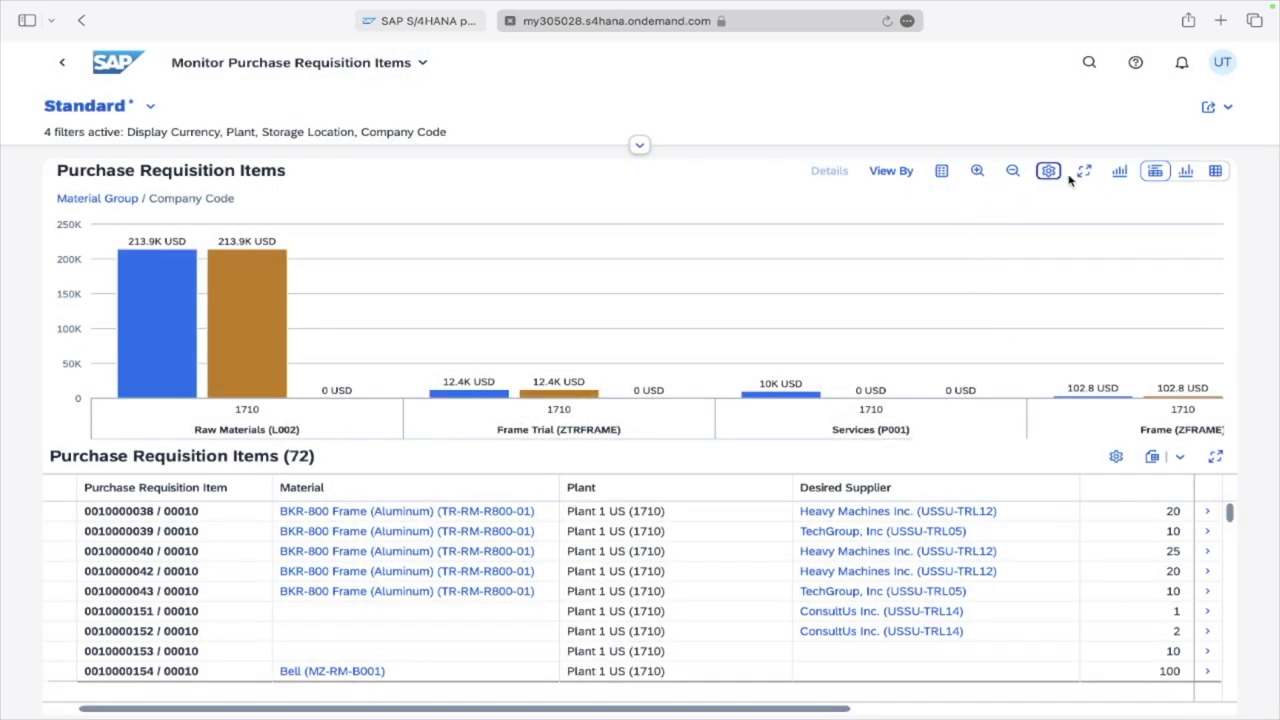
click(1048, 171)
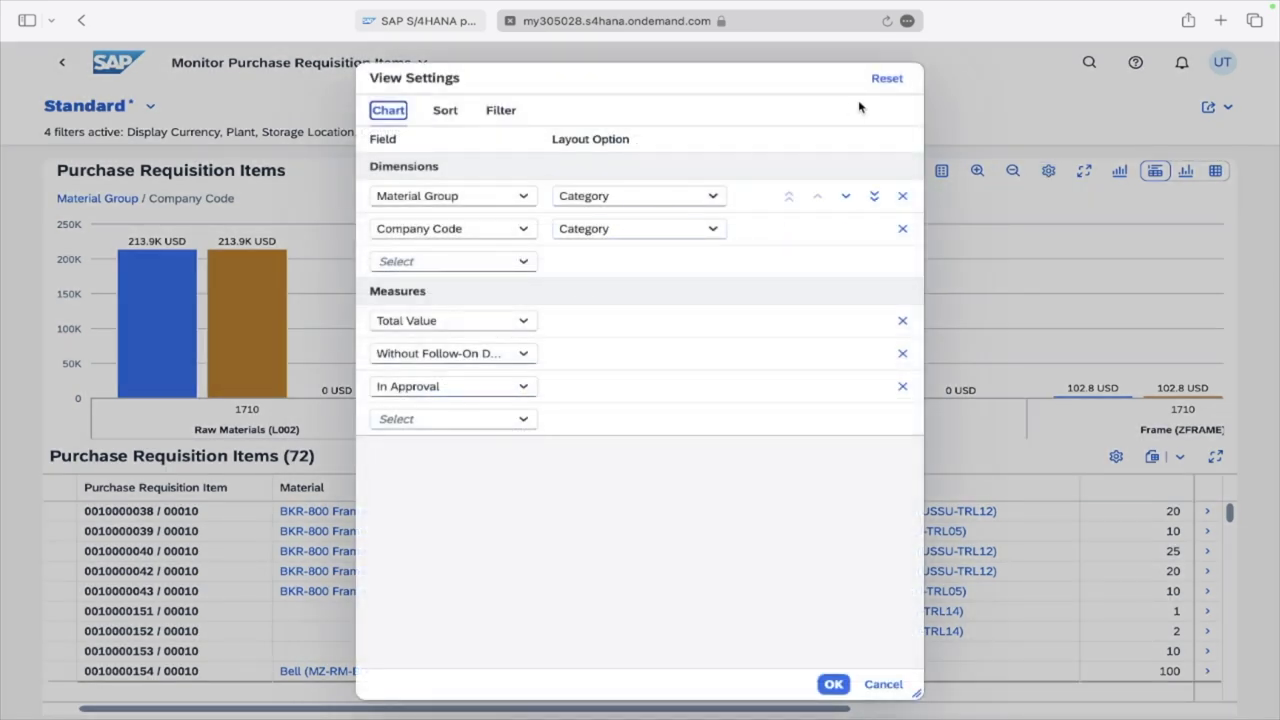
click(884, 686)
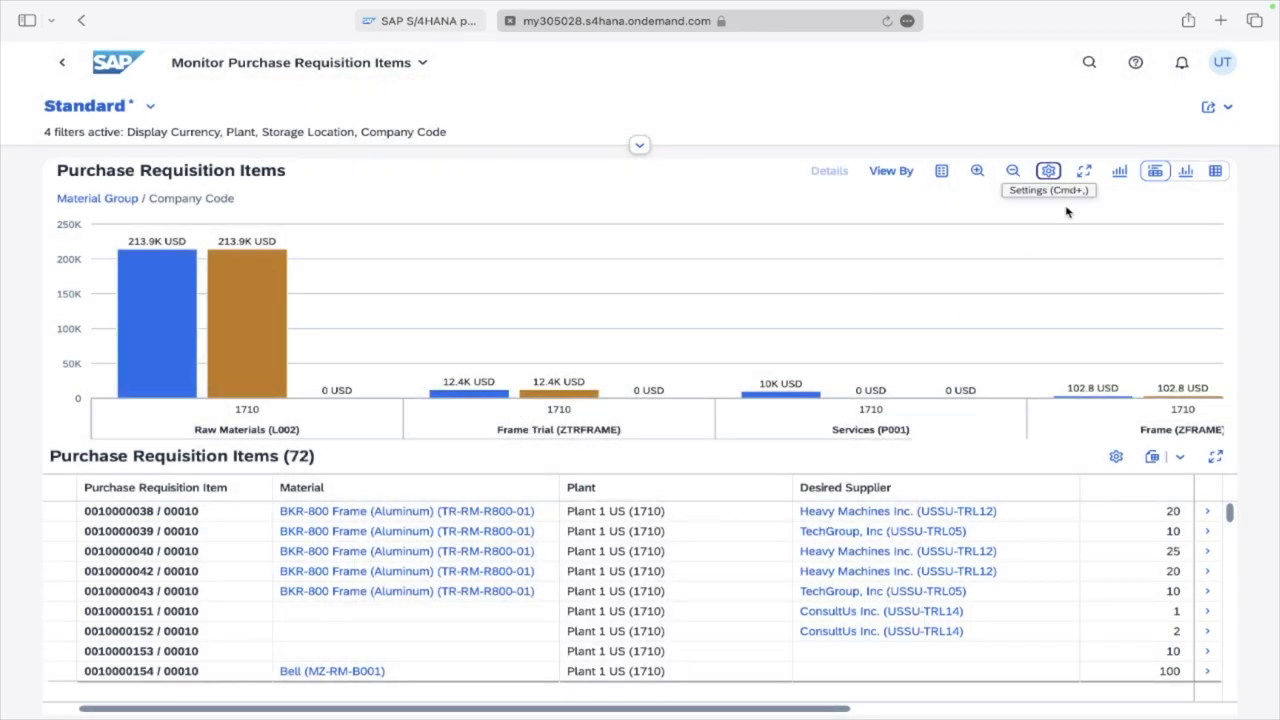
Step: Switch to the table-only view and add Batch, Changed On, Company Code, Company Name and Created By columns
click(1190, 172)
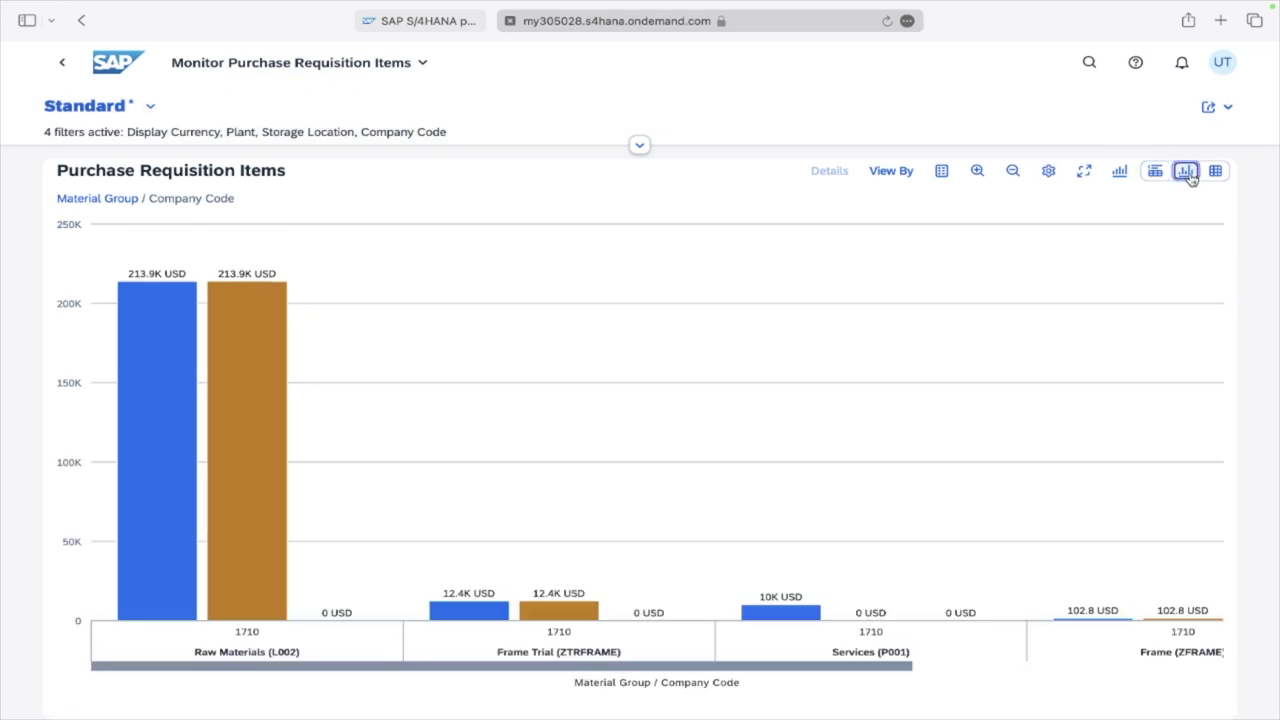
click(1216, 172)
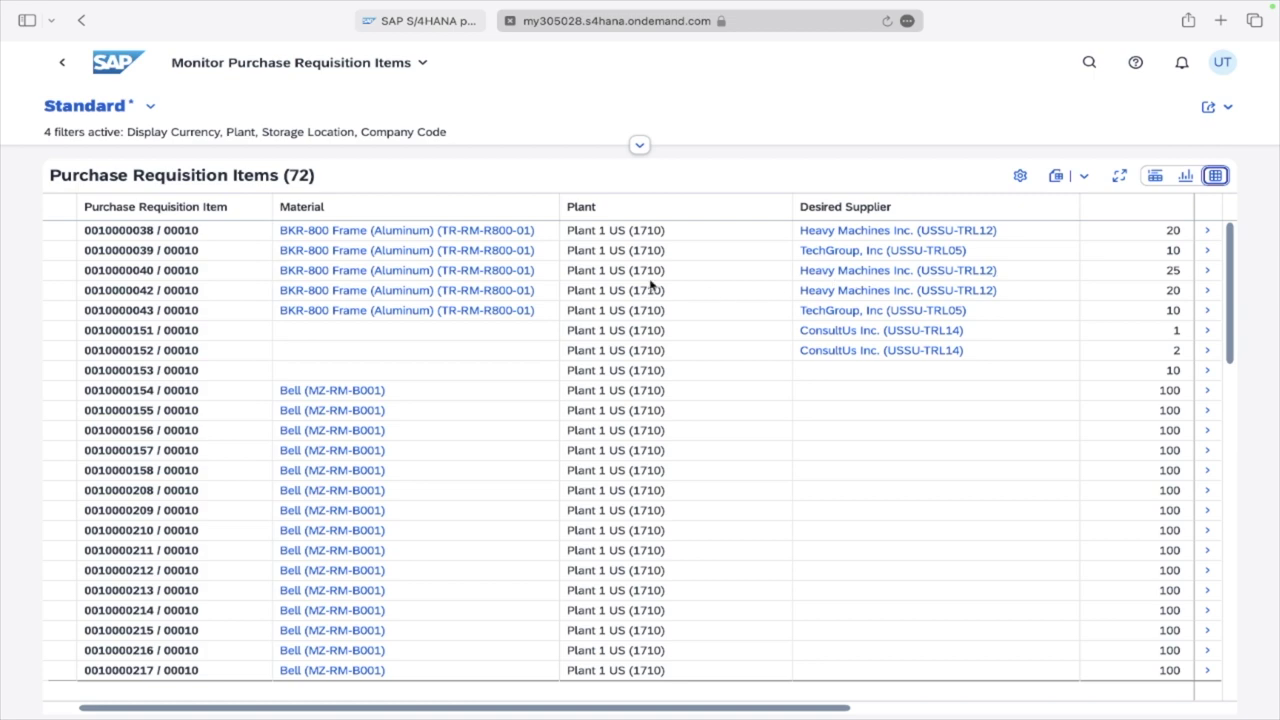
click(1020, 177)
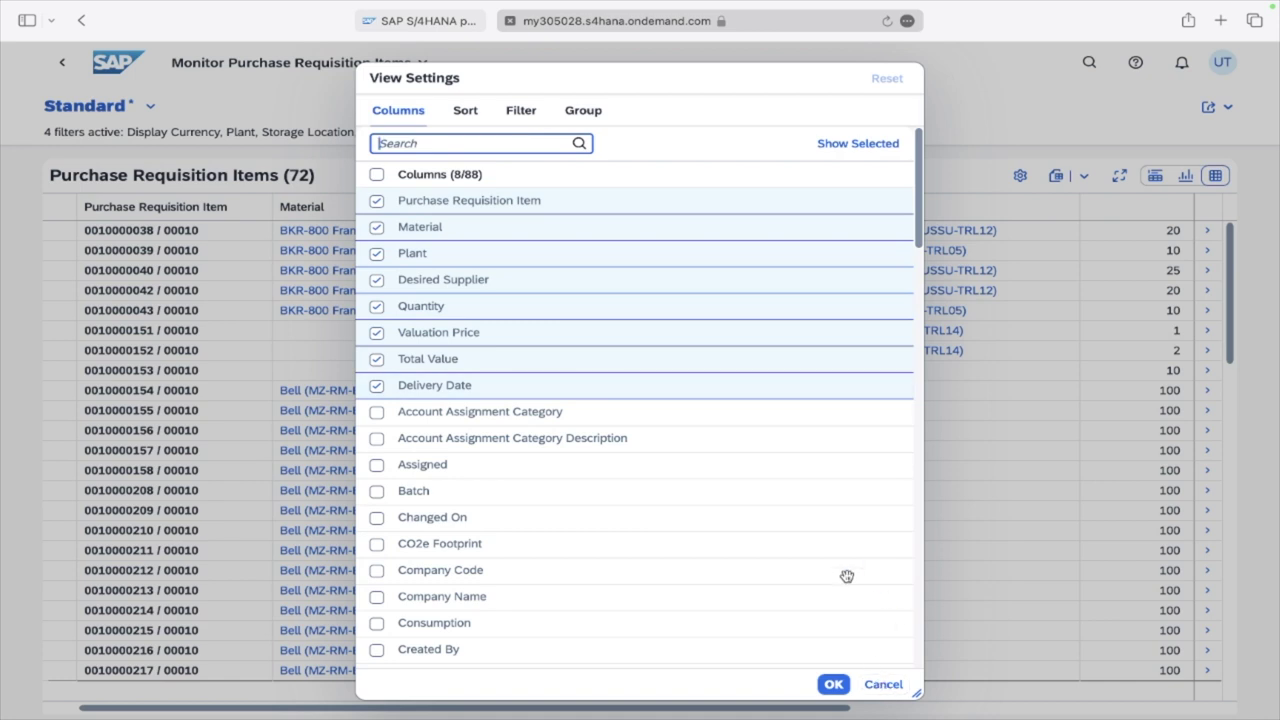
click(376, 491)
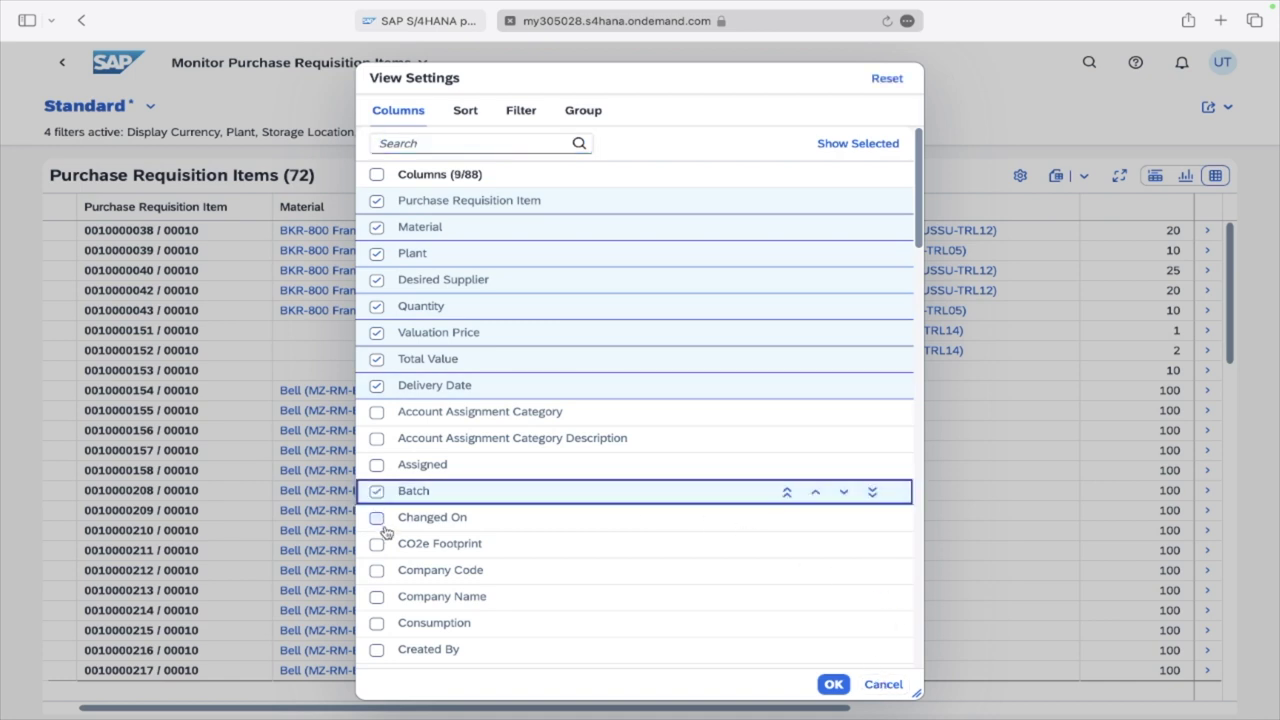
click(376, 518)
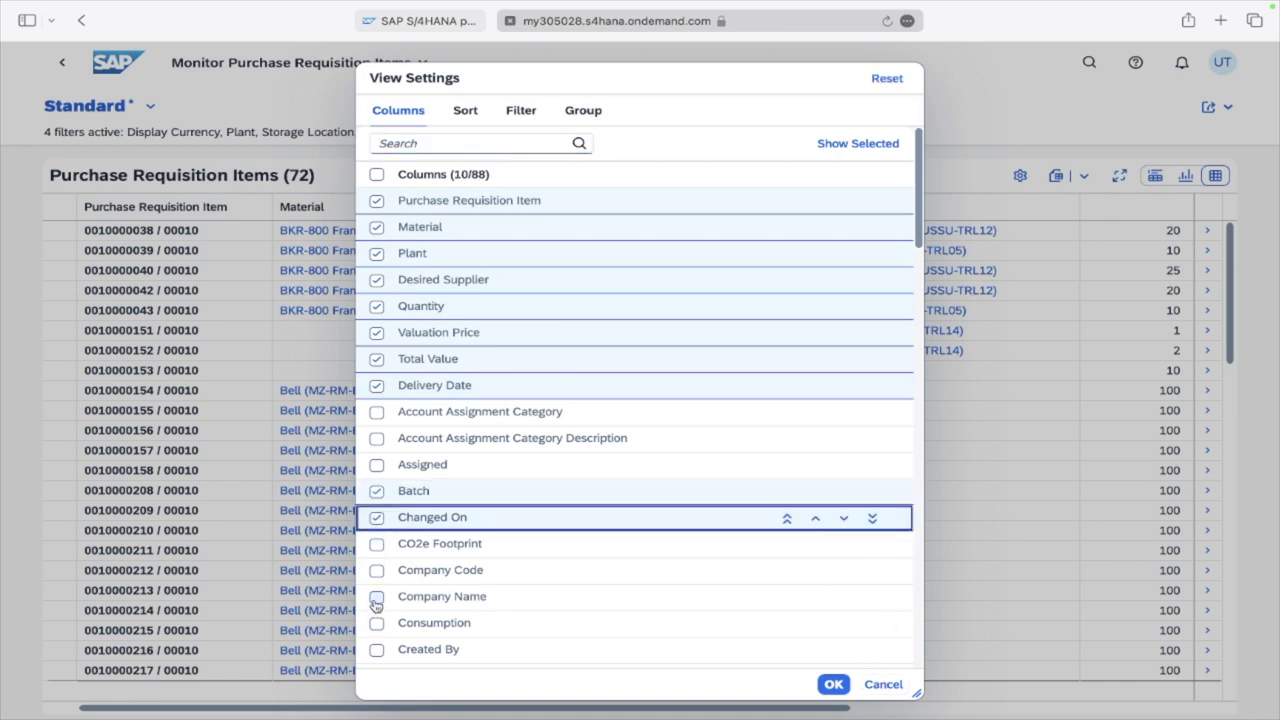
click(376, 570)
click(378, 597)
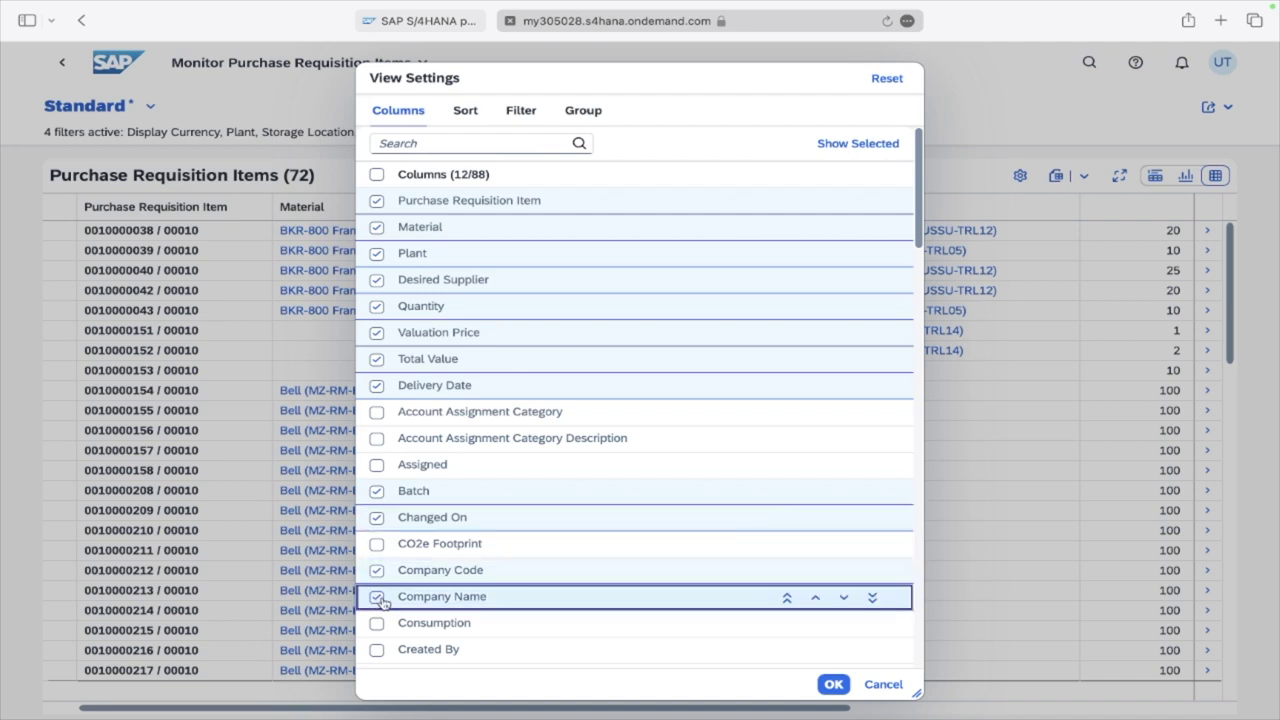
click(376, 649)
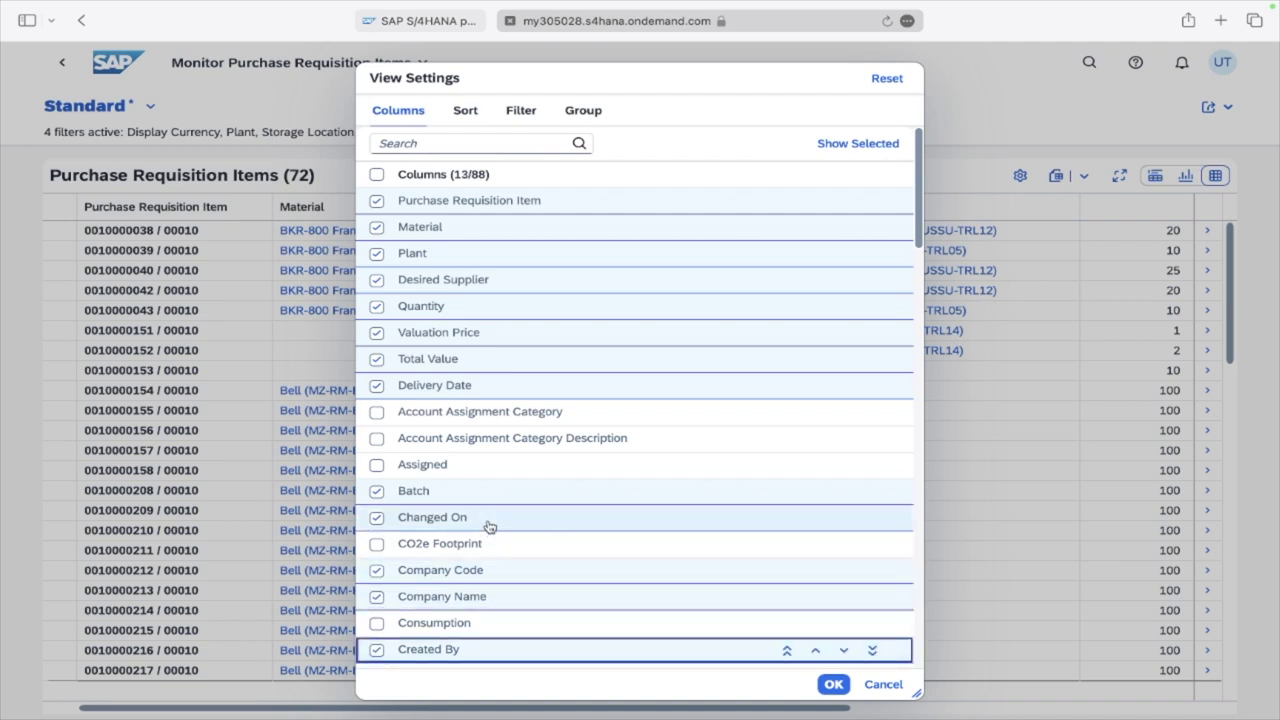
scroll(489, 527, down, 3)
scroll(489, 525, down, 10)
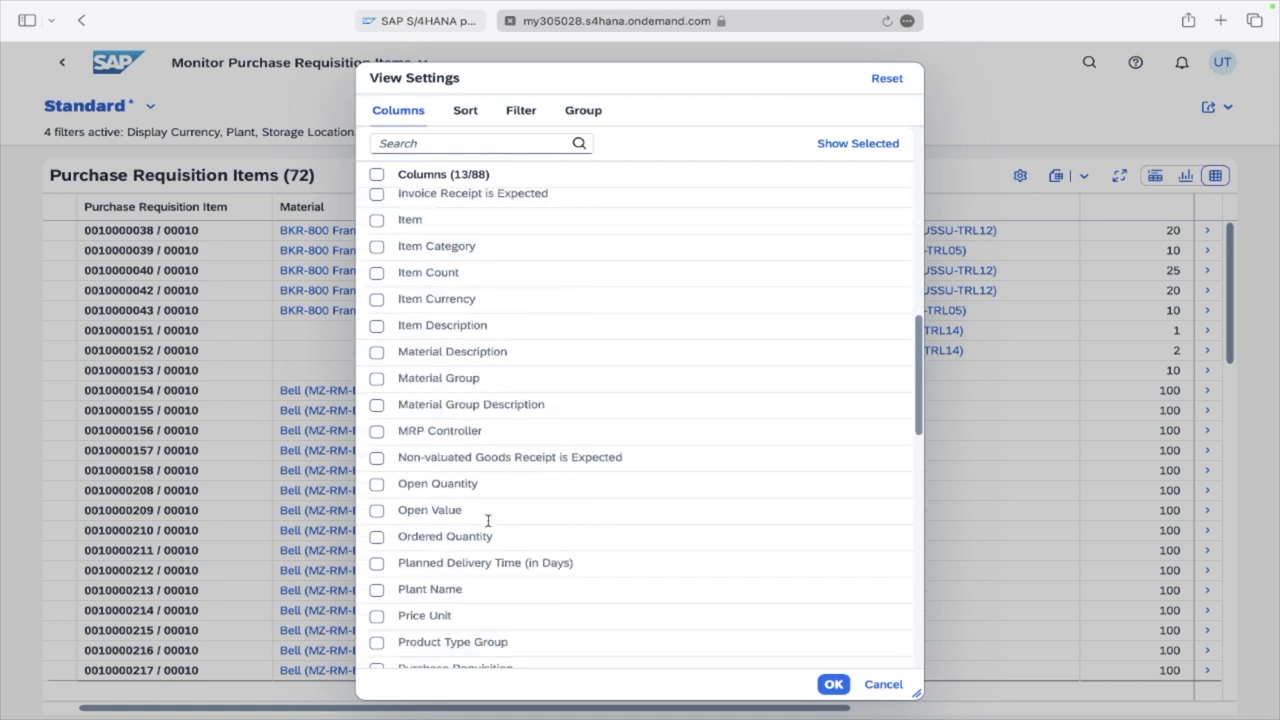
scroll(490, 518, down, 5)
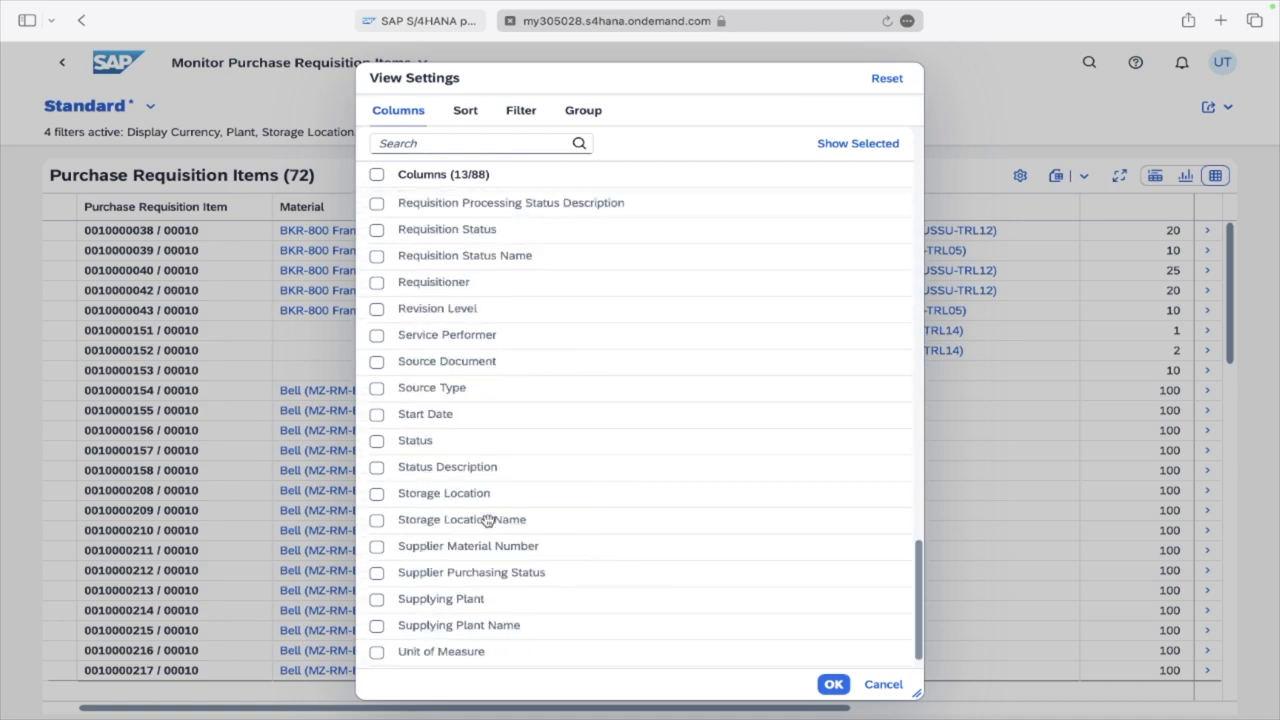
click(833, 685)
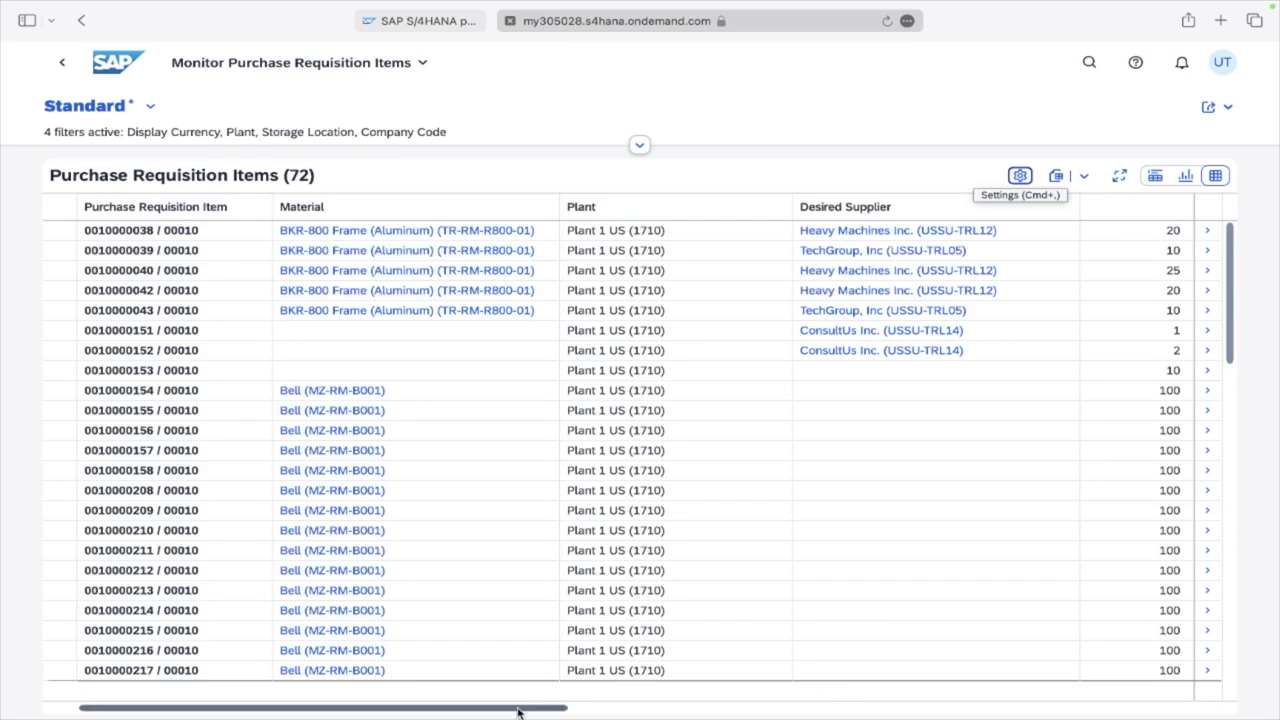
drag(519, 711, 1122, 718)
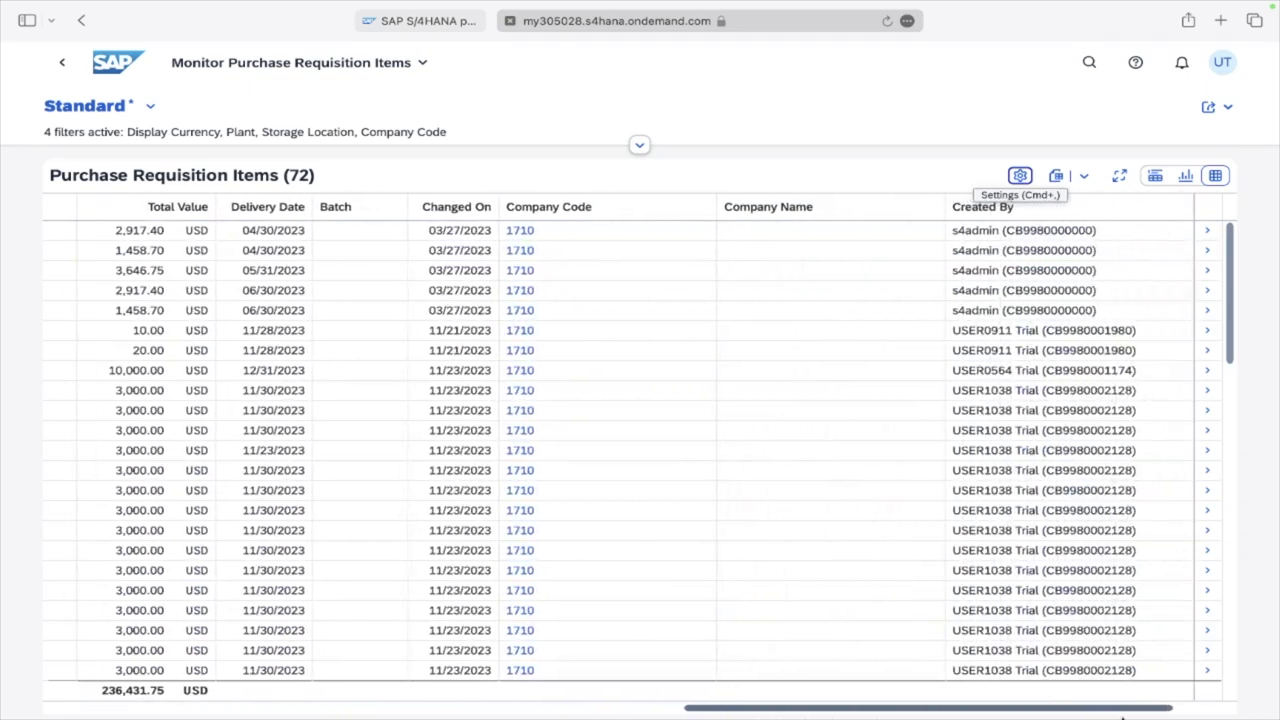
scroll(551, 587, left, 10)
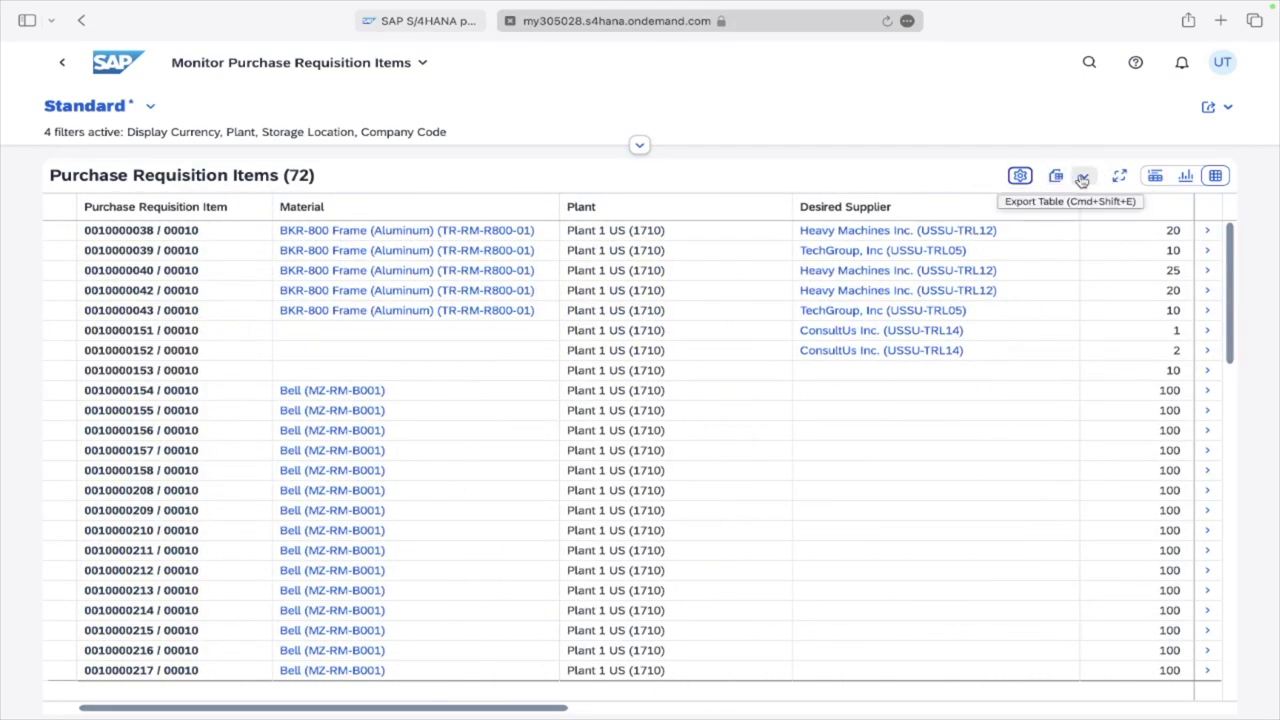
click(1082, 178)
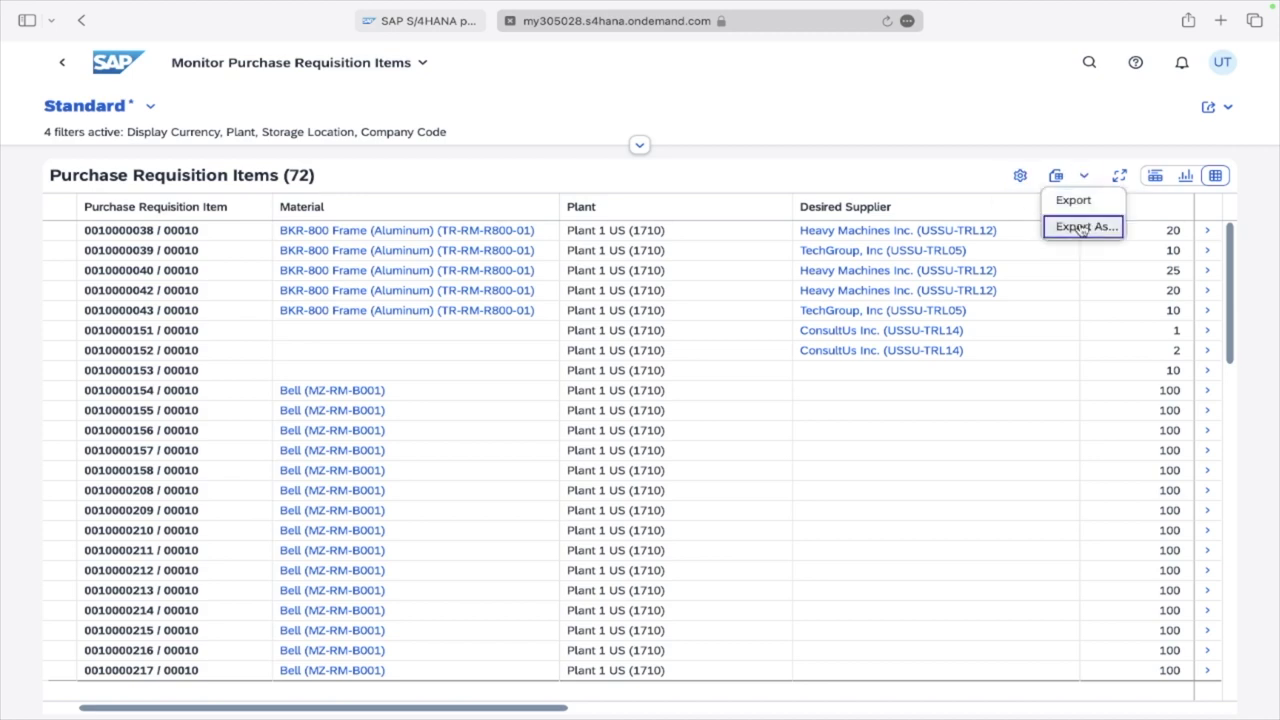
click(1082, 227)
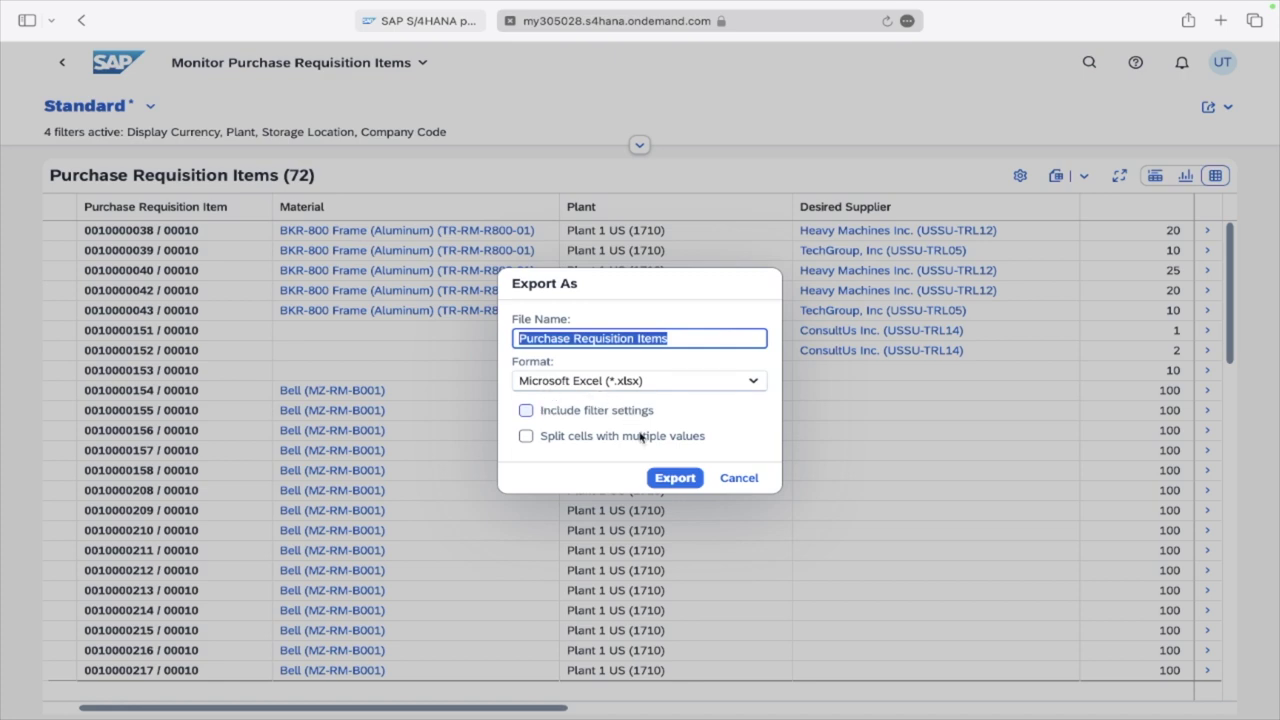
click(748, 486)
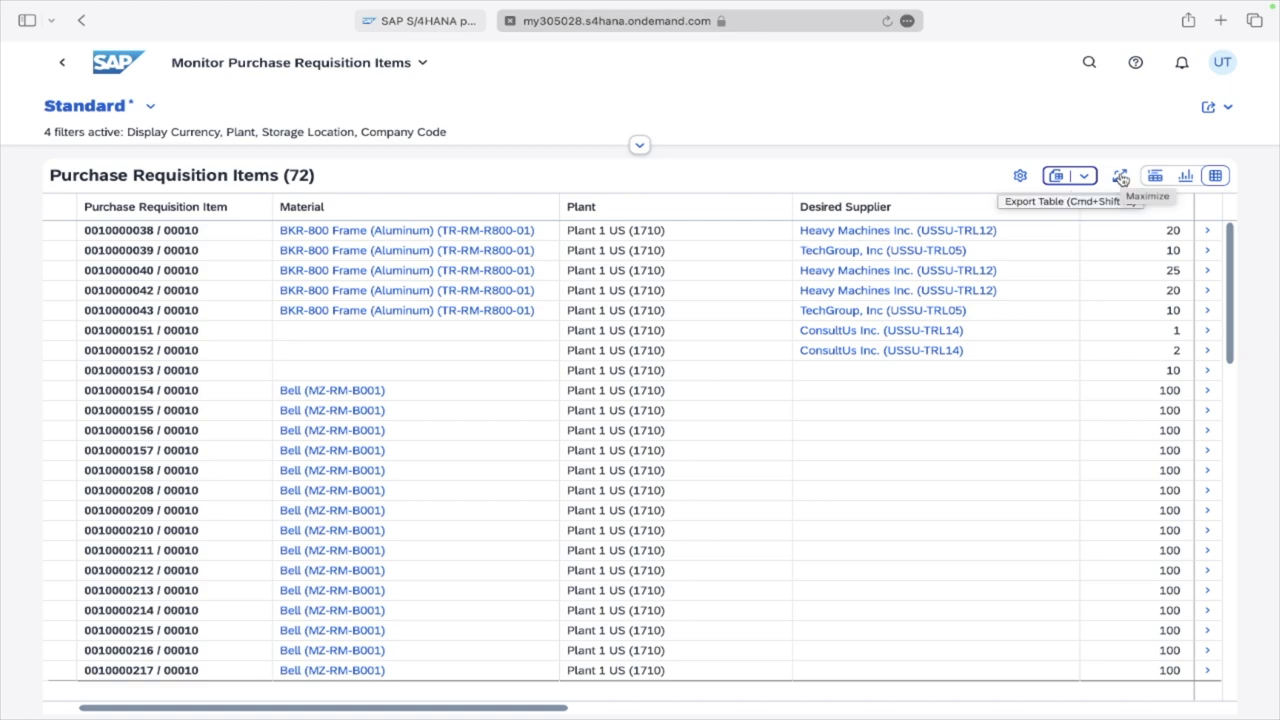
click(1121, 177)
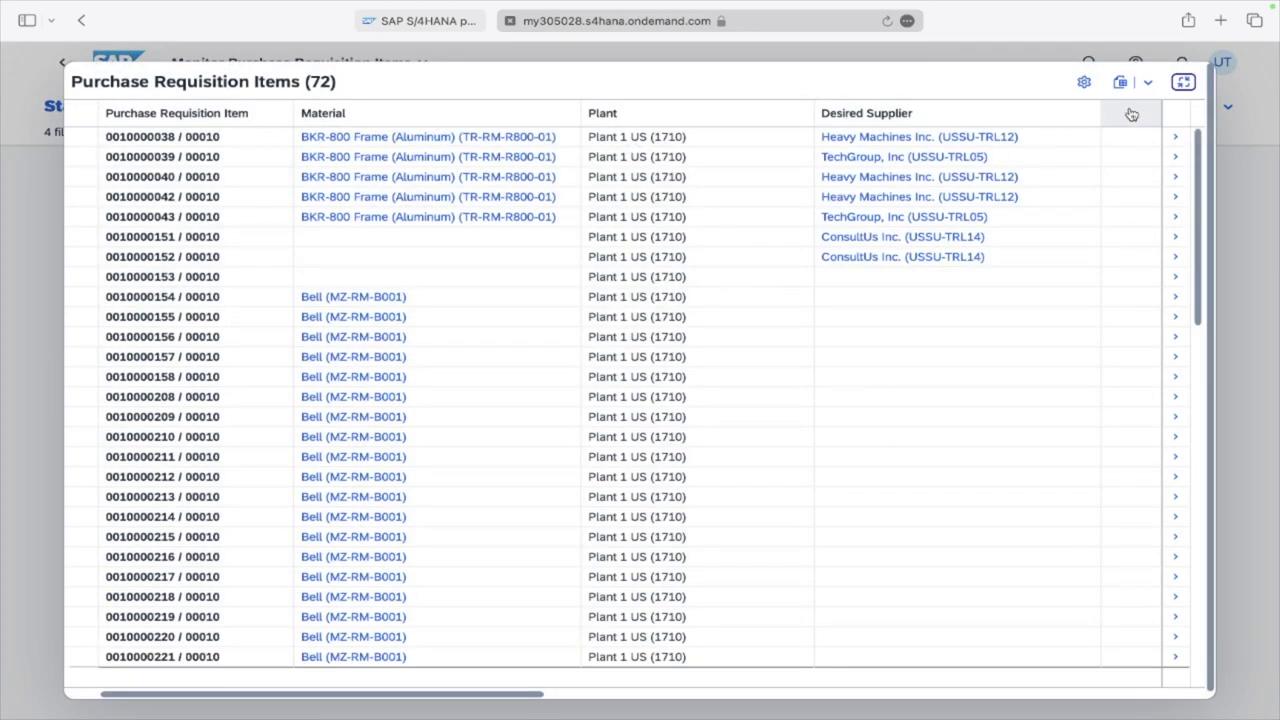
click(1183, 81)
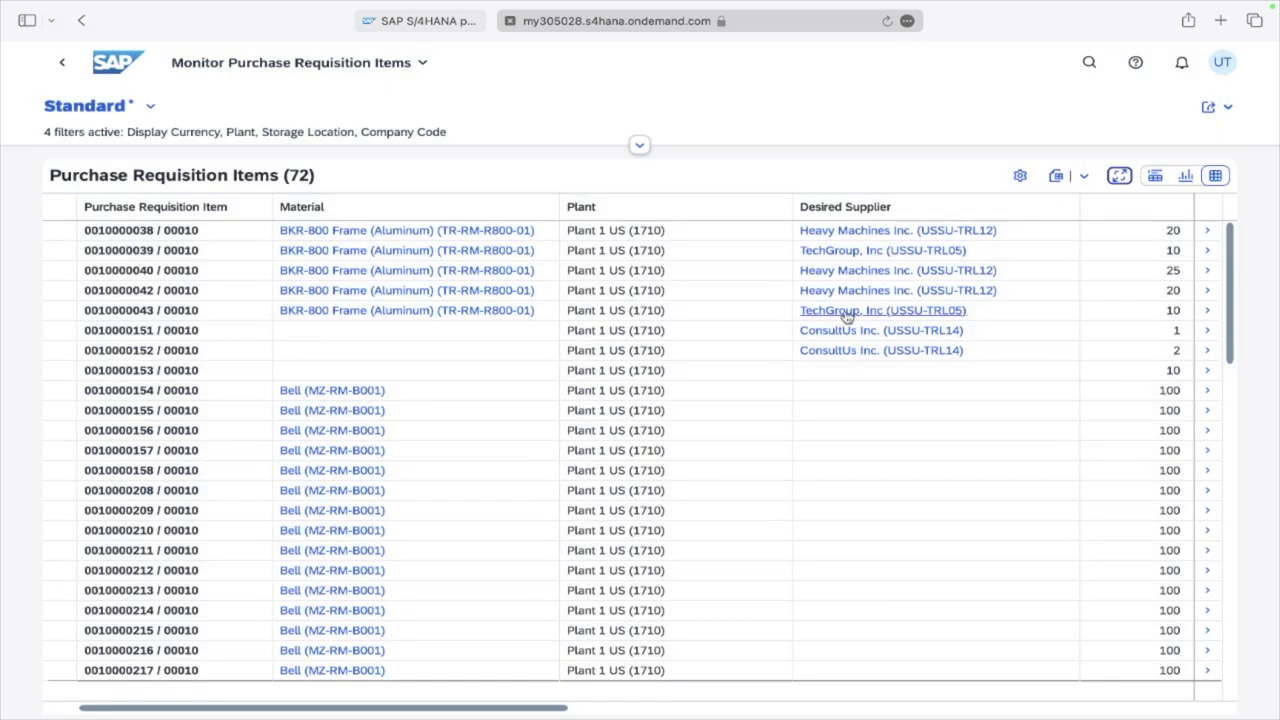
click(1228, 108)
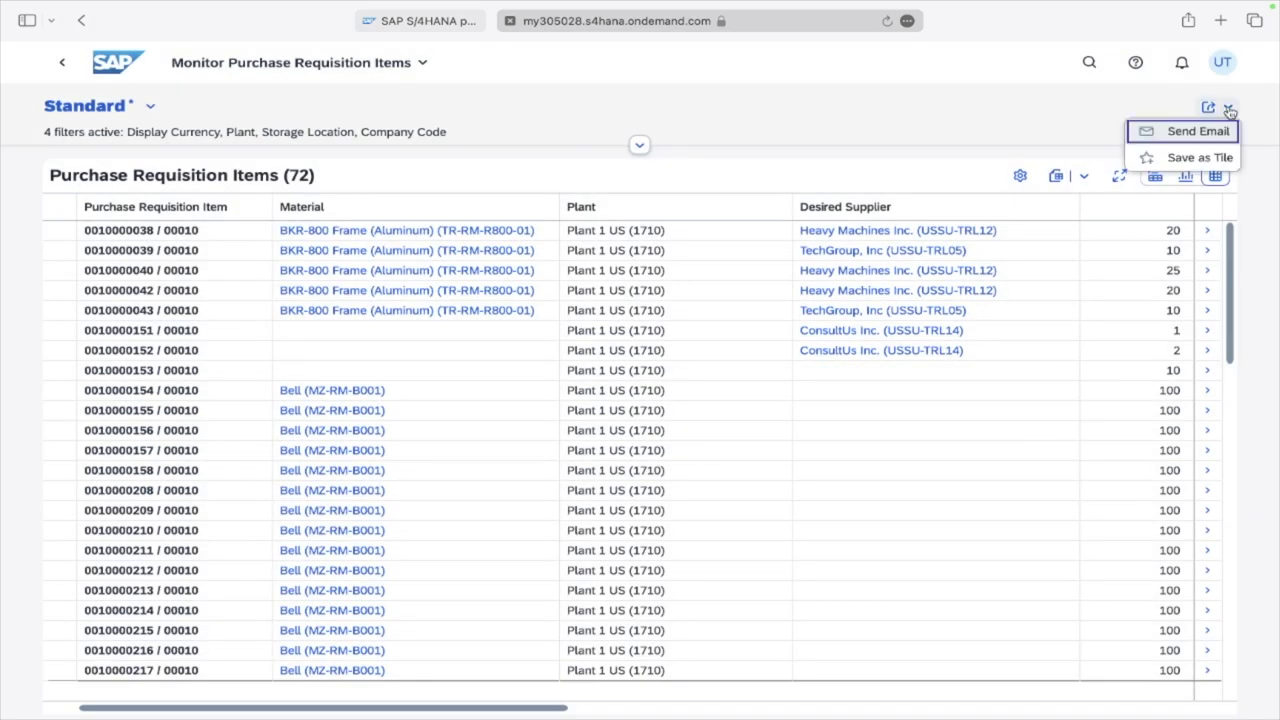
click(1203, 158)
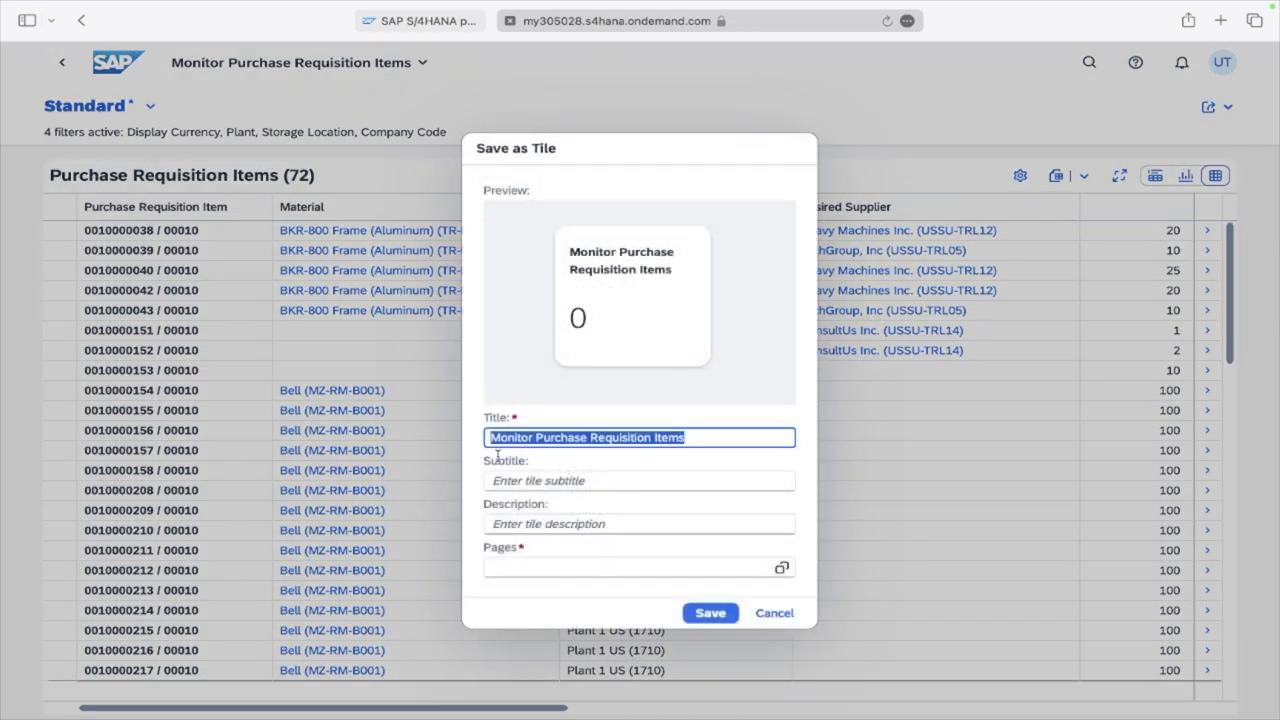
click(781, 568)
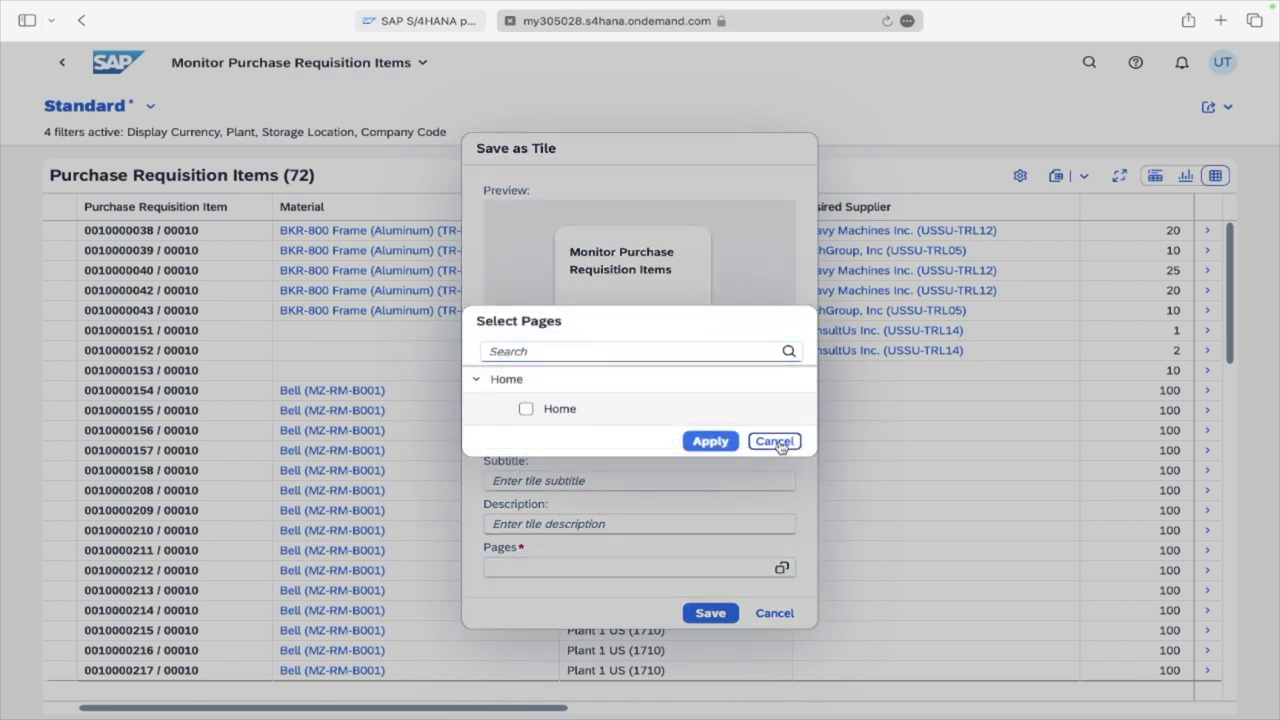
click(774, 441)
click(774, 618)
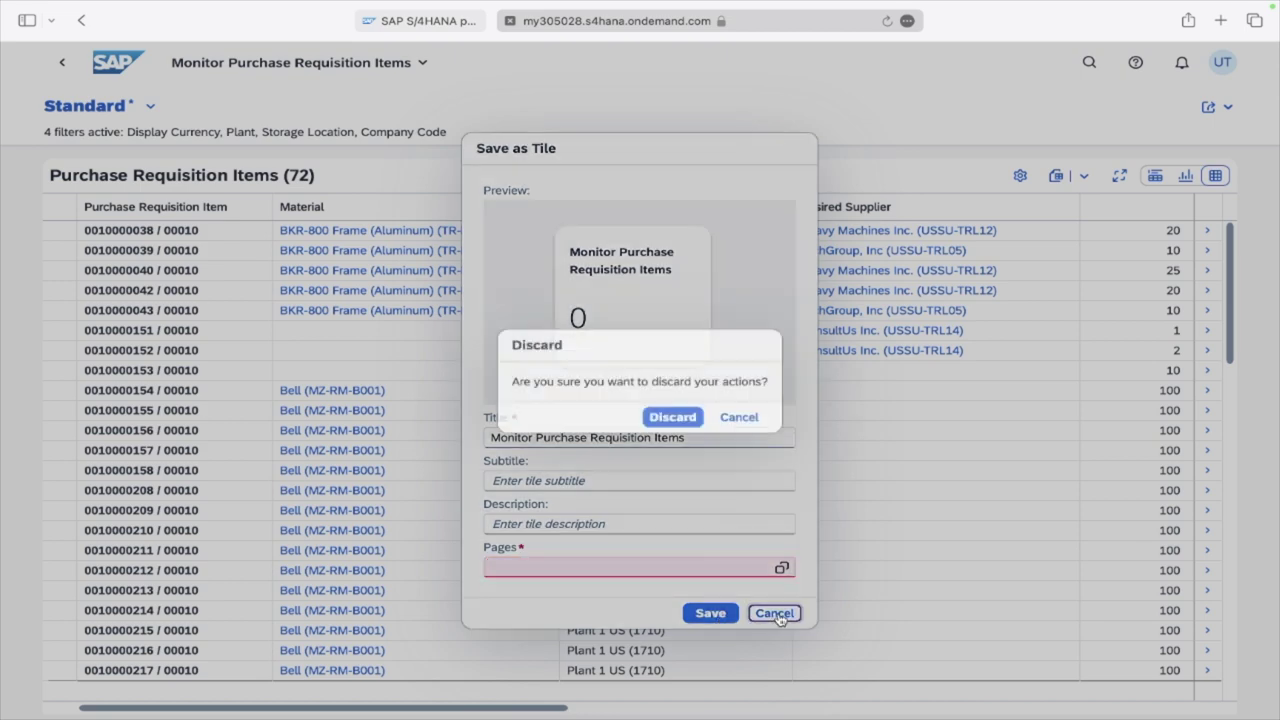
click(684, 418)
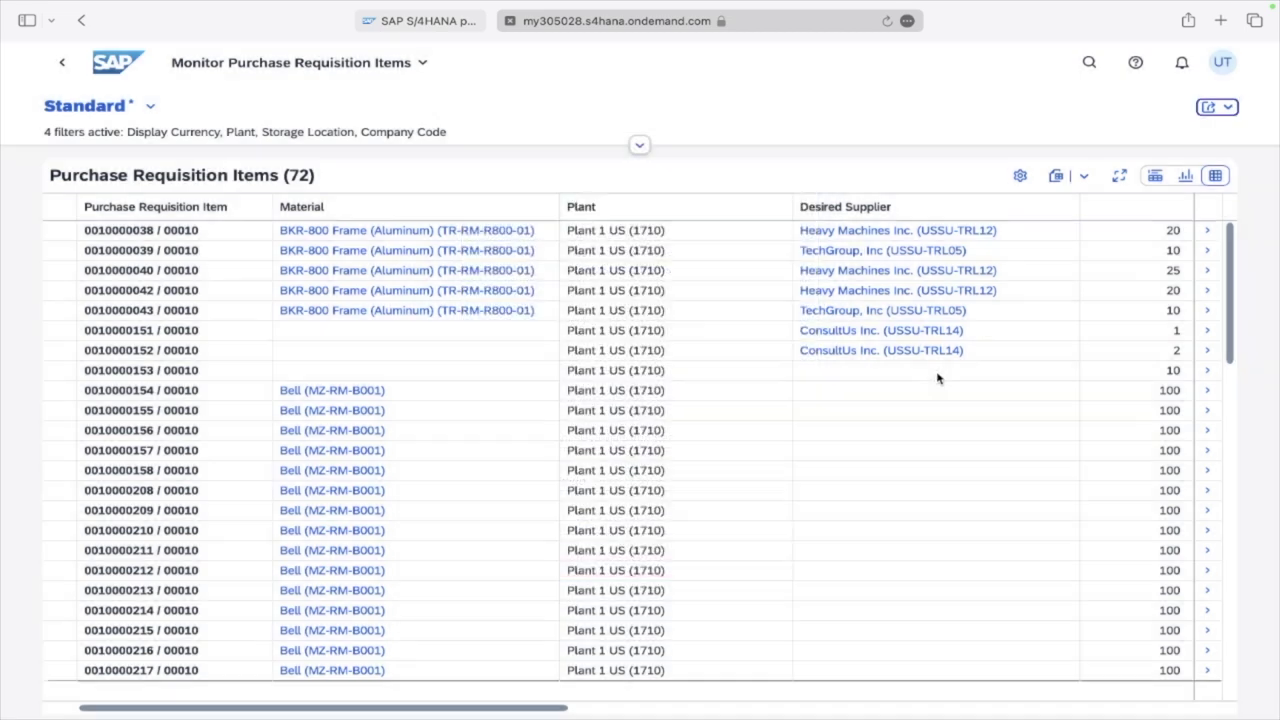
Step: Expand the filter bar and open the My Views list, which offers only the Standard view
scroll(936, 374, down, 5)
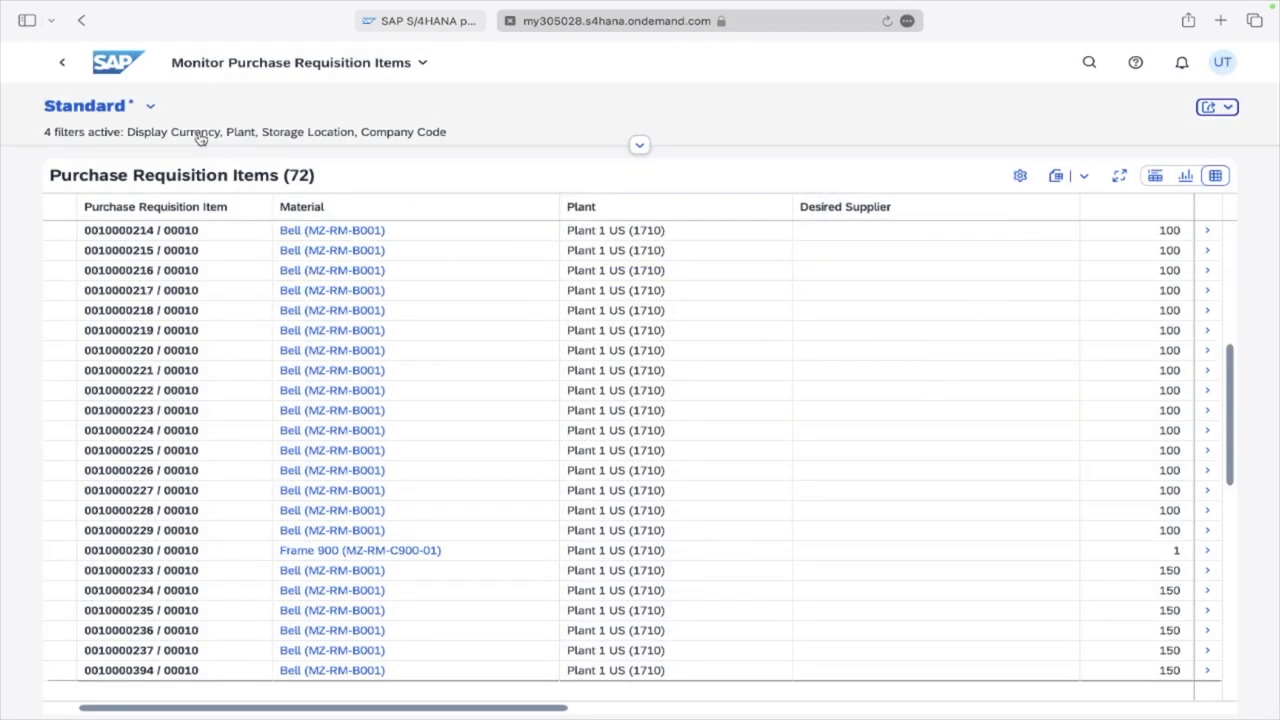
click(640, 145)
click(151, 108)
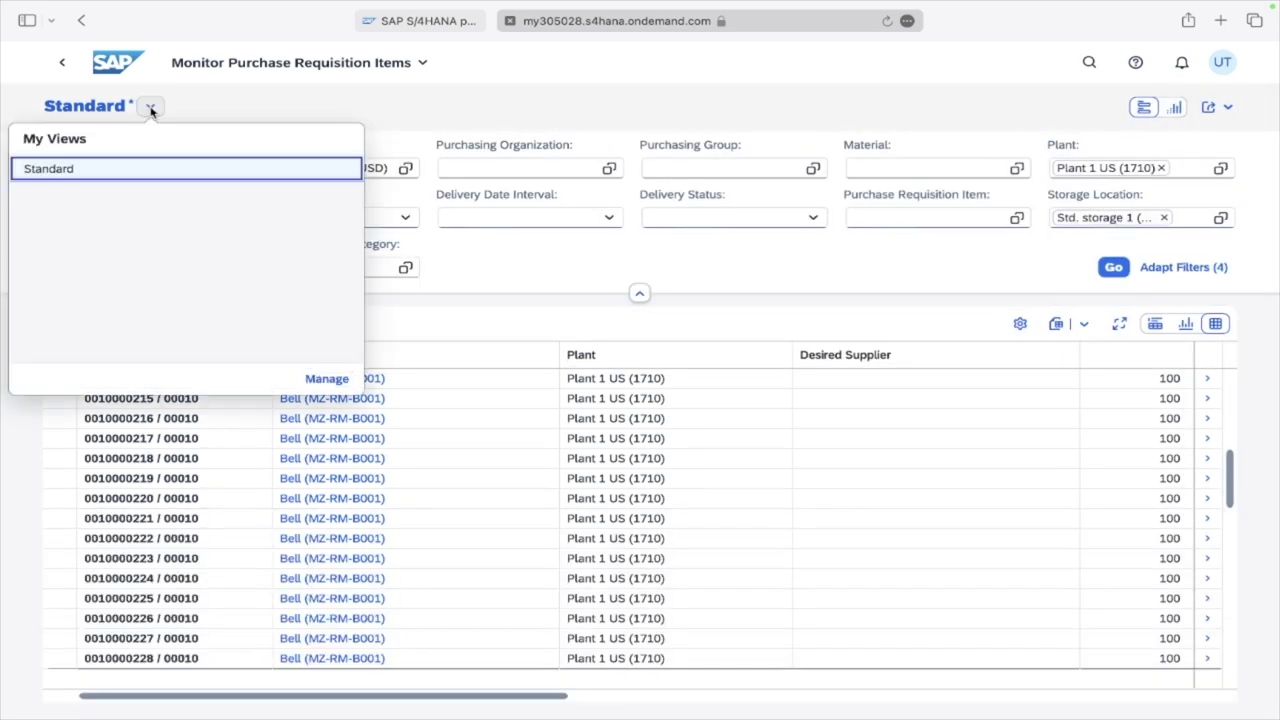